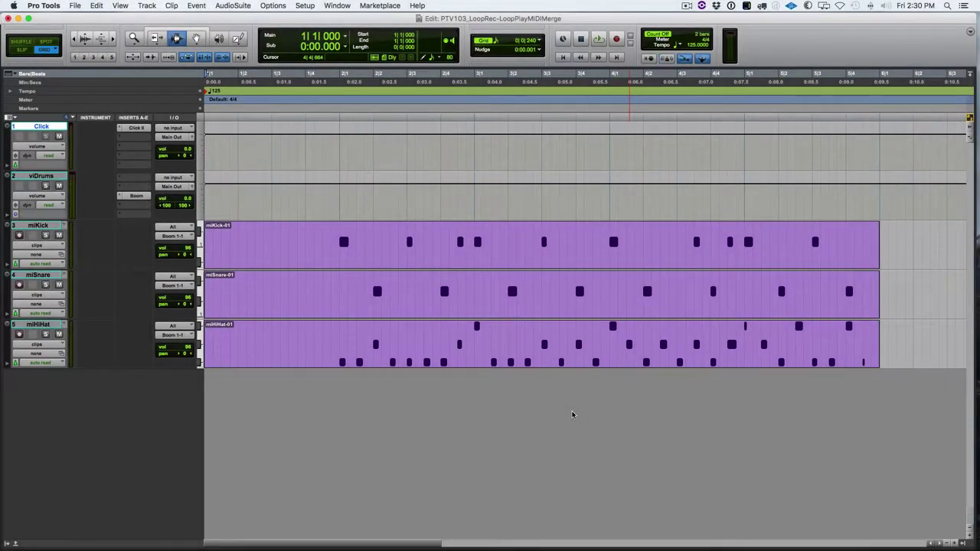
Play back the drum pattern and stop it.
key(space)
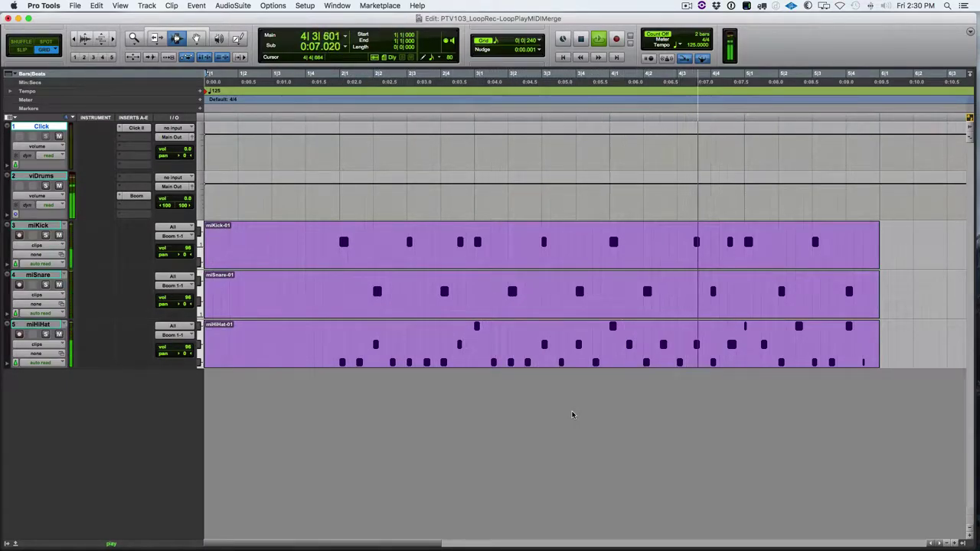
key(space)
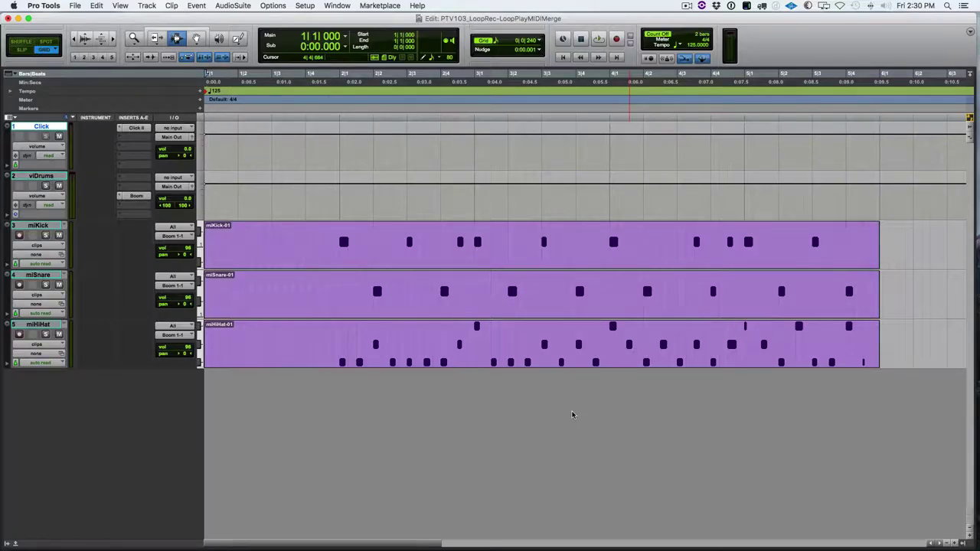
key(super)
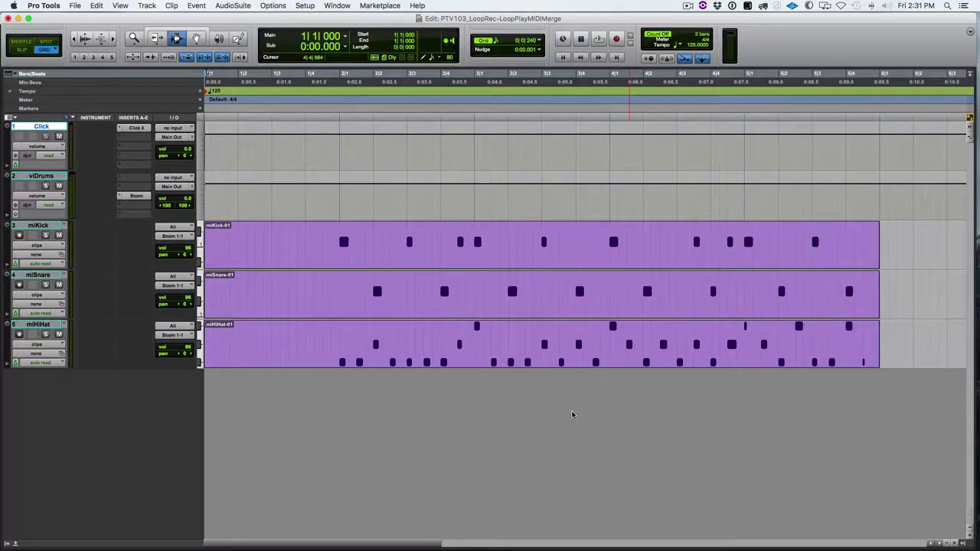
Create a stereo instrument track and move it below miHiHat.
key(shift+super+n)
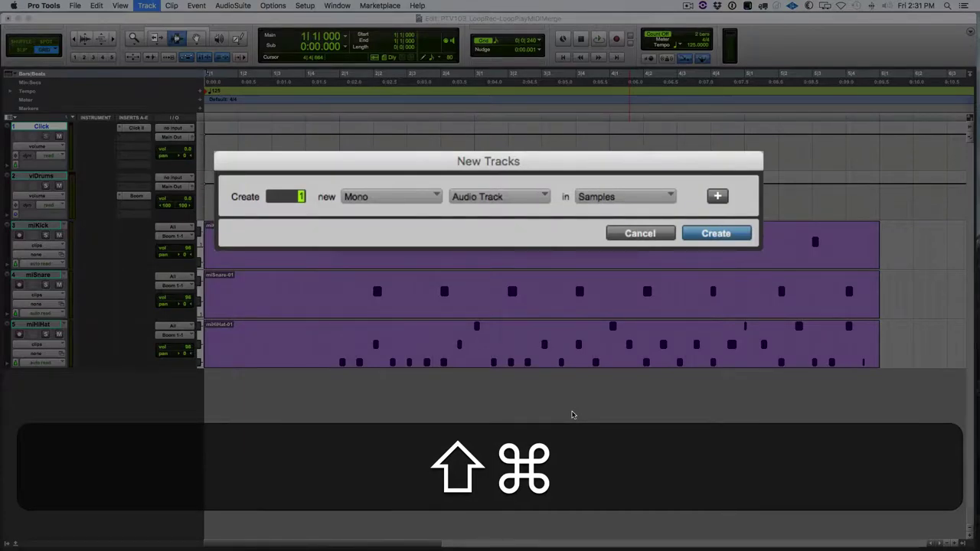
key(shift+super+Right)
key(super+Down)
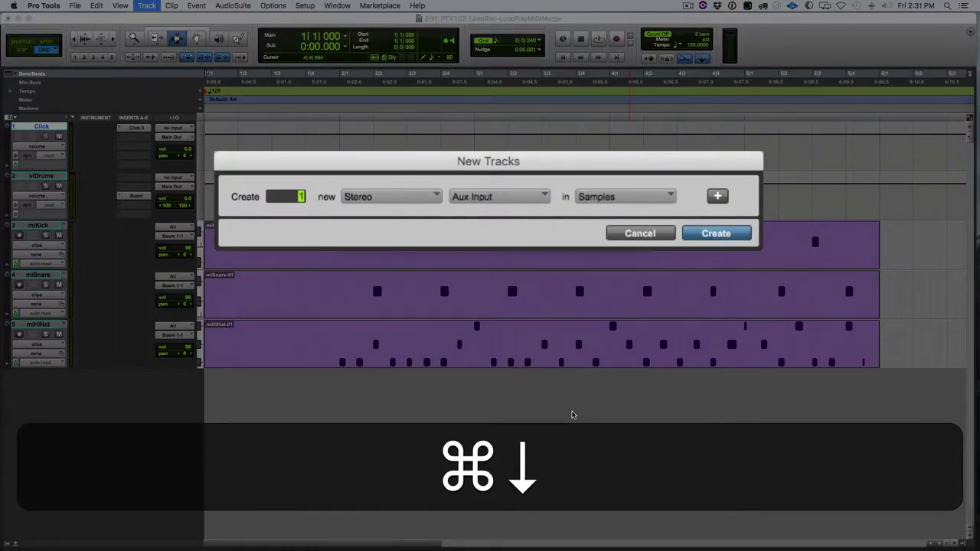
key(super+Down)
key(super+Down)
key(super+Down)
key(super+Down)
key(super+Return)
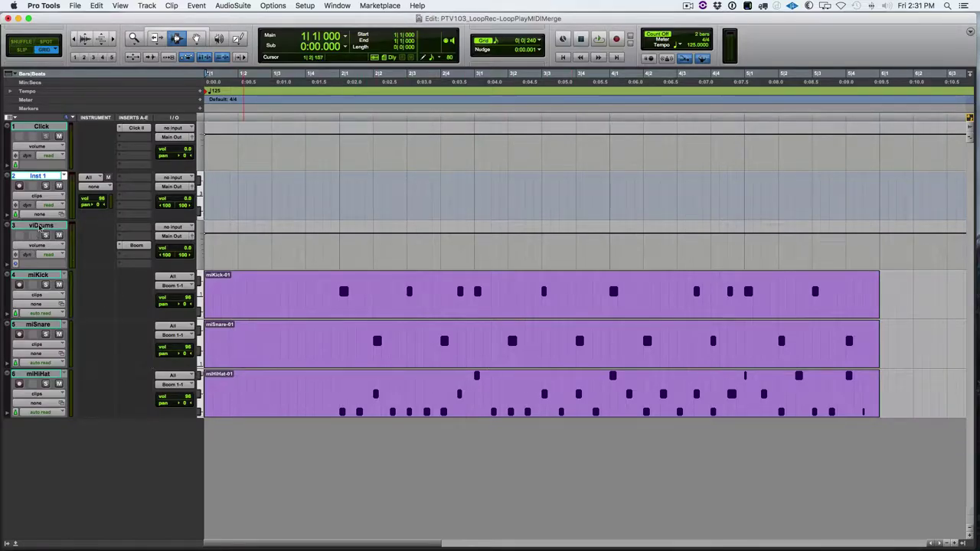
drag(41, 227, 45, 417)
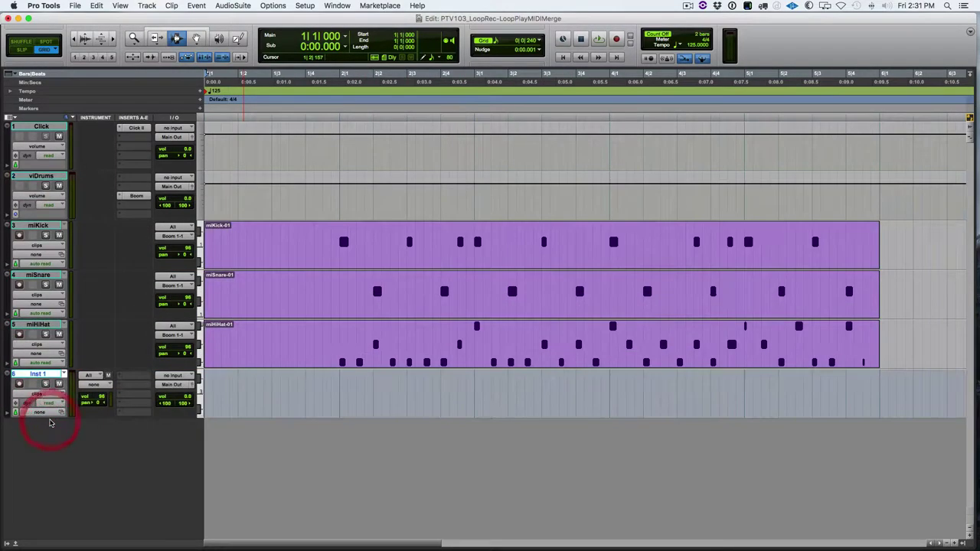
Rename the track viXpand1 with the comment 'Xpand > 27Perc > 02 Elec Perc'.
double_click(49, 374)
text(vi)
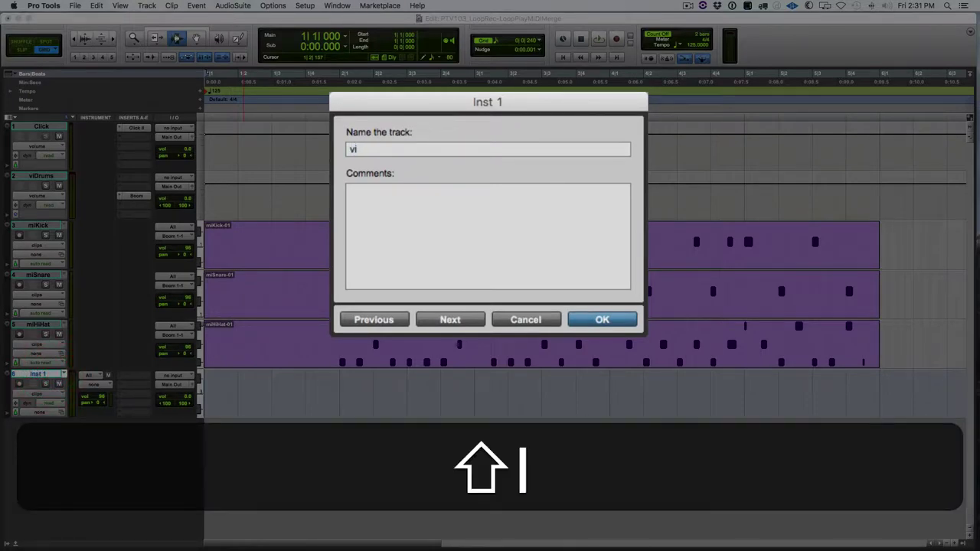
text(Xpand1)
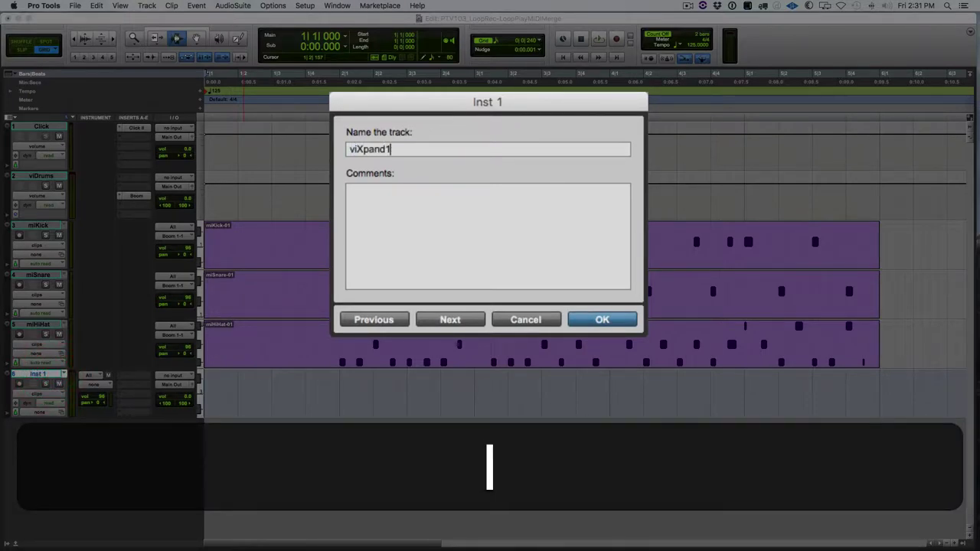
key(Tab)
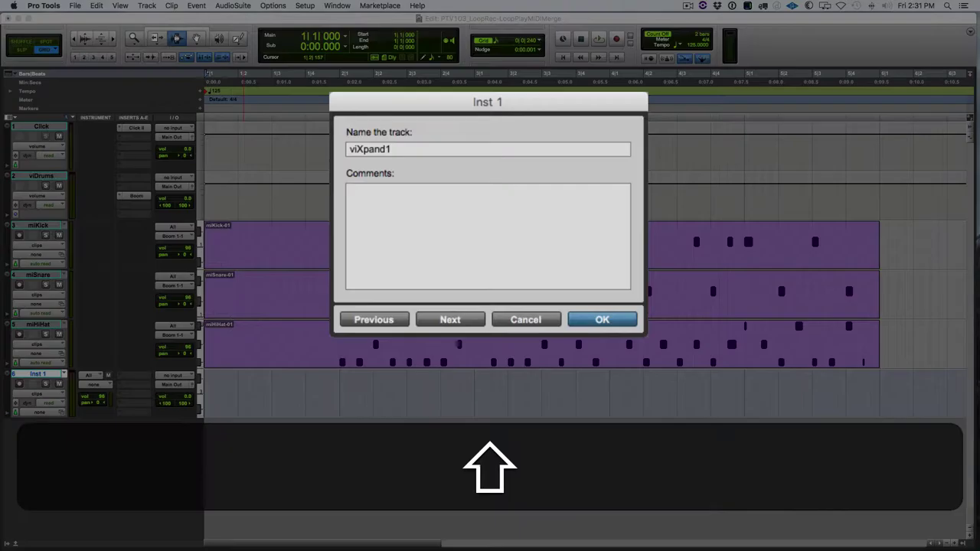
text(Xpand)
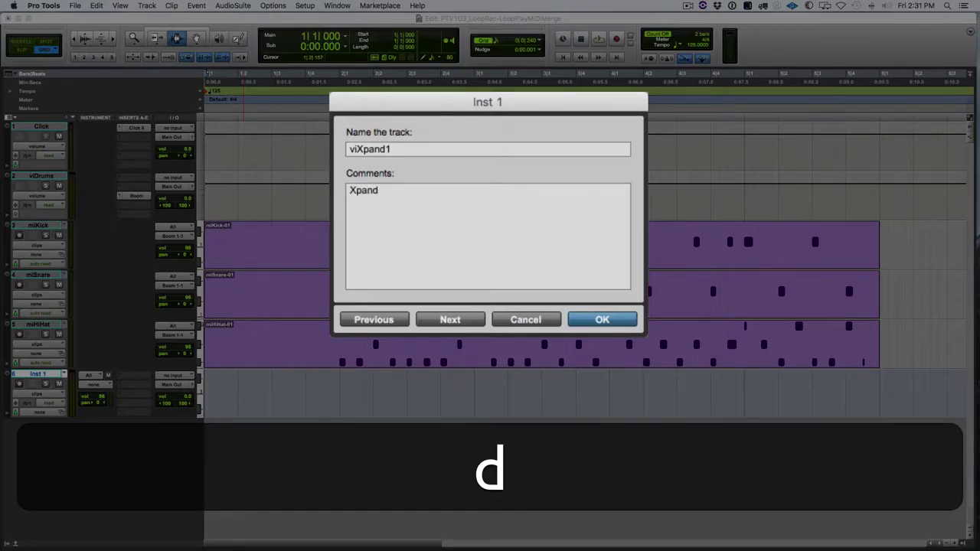
text( > 27)
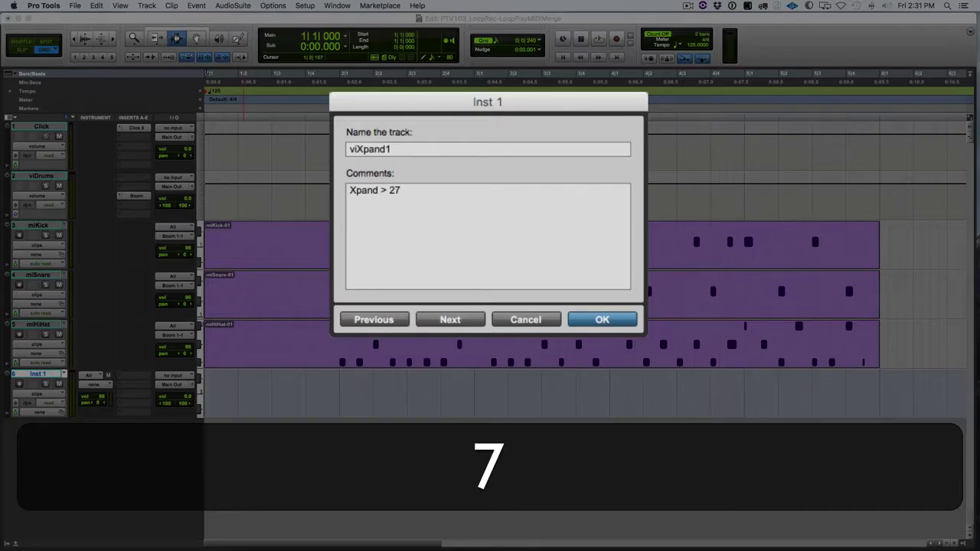
text(Perc > )
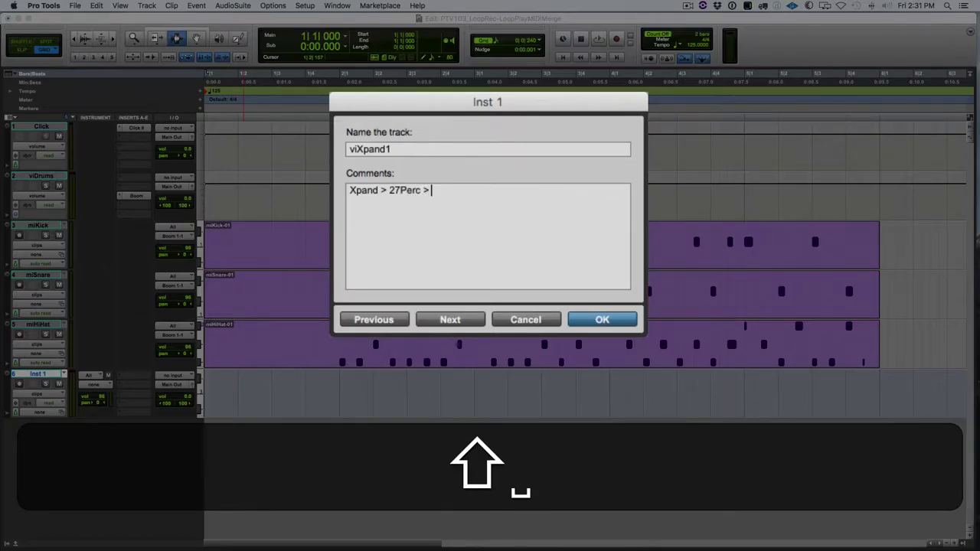
text(02 E)
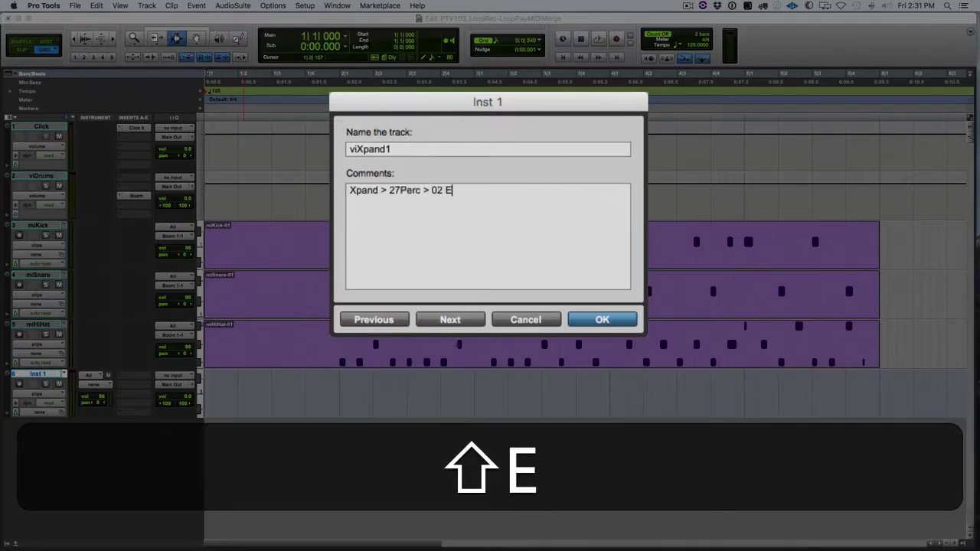
text(lec Perc)
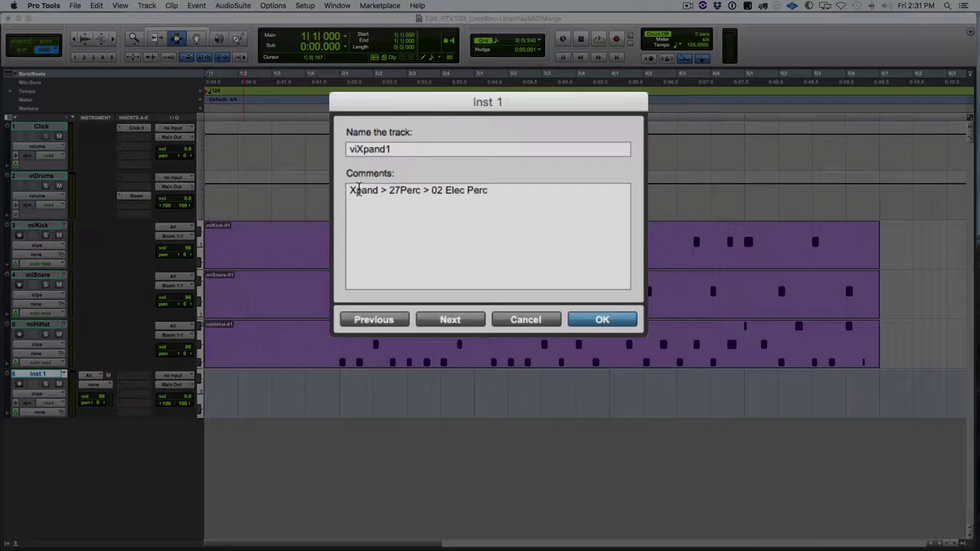
click(618, 322)
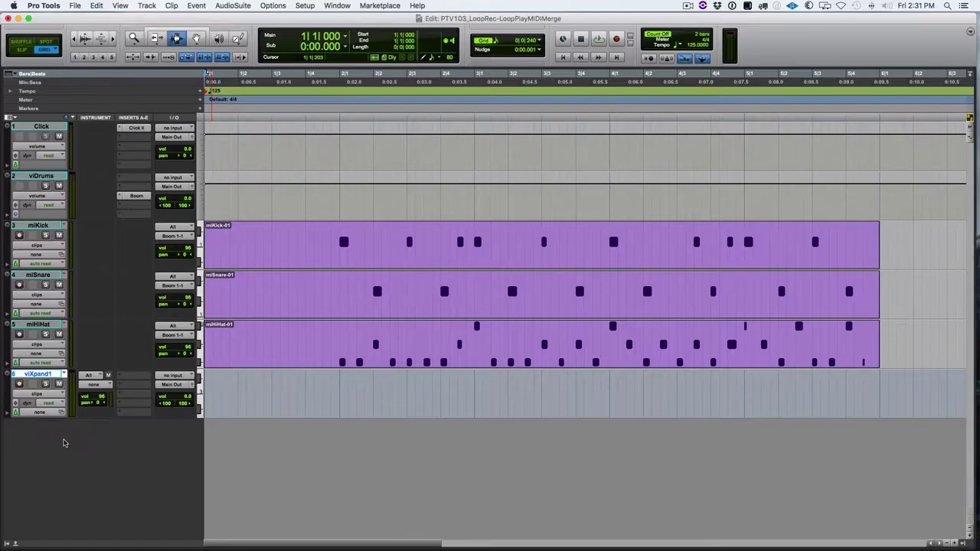
Insert the Xpand!2 instrument plug-in on viXpand1.
click(119, 396)
mouse_move(189, 441)
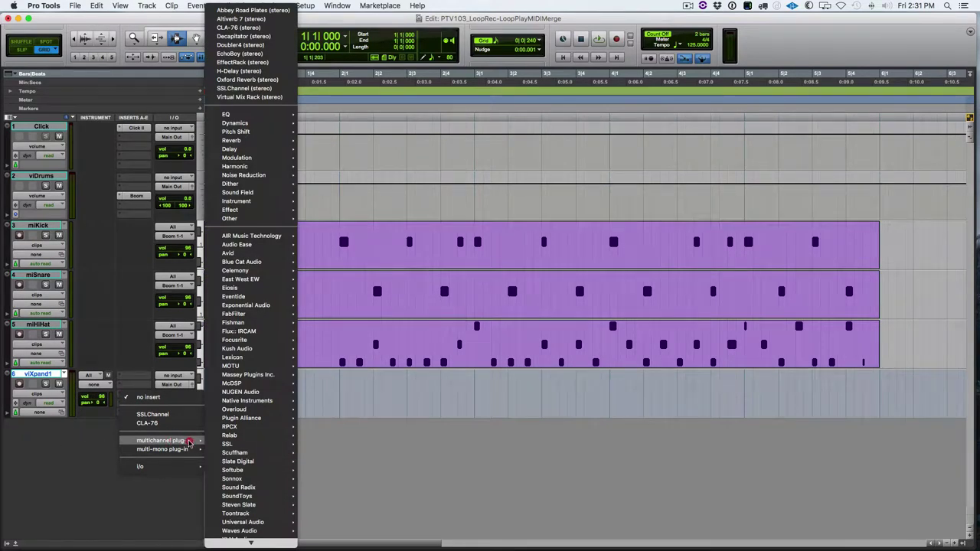
mouse_move(252, 201)
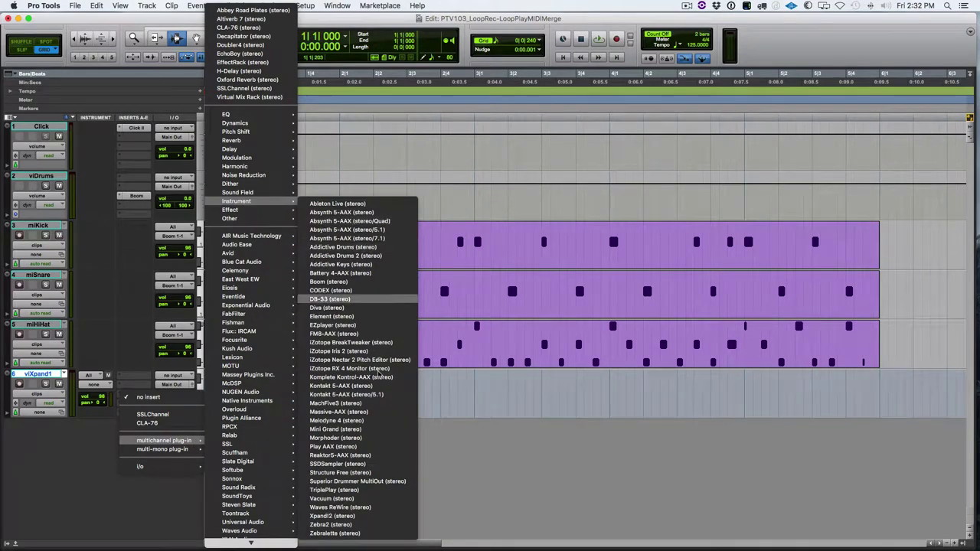
click(350, 517)
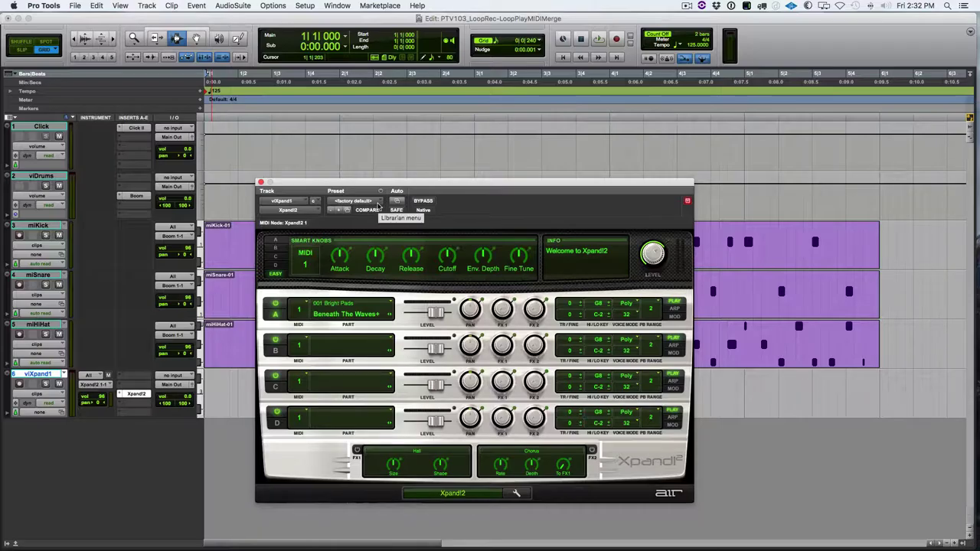
Load the 02 Electronic Percussion preset in Xpand!2 and record-enable viXpand1.
click(377, 203)
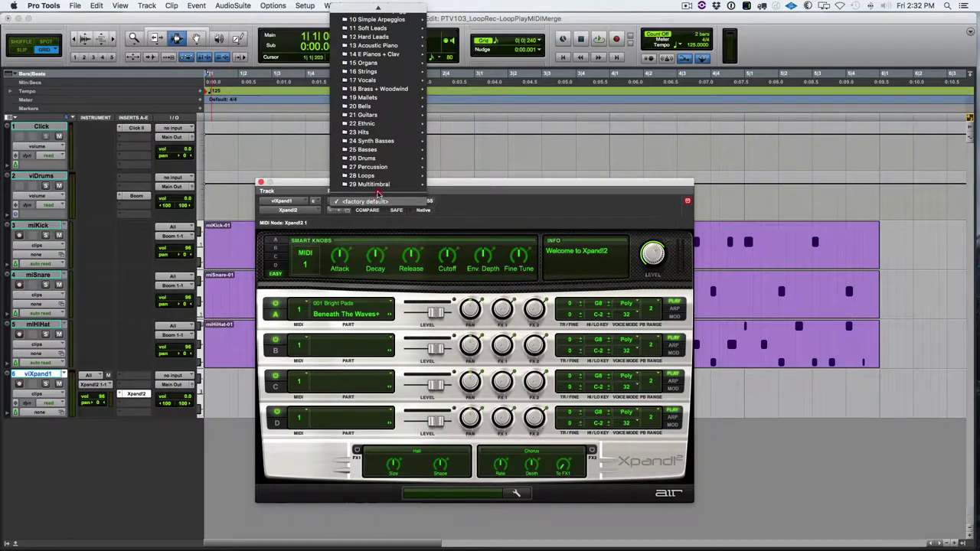
mouse_move(375, 171)
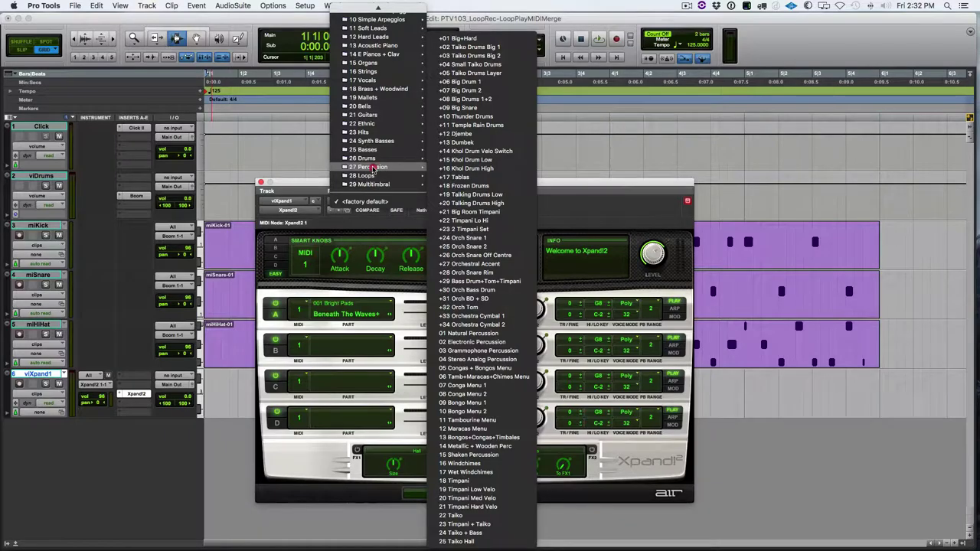
click(499, 342)
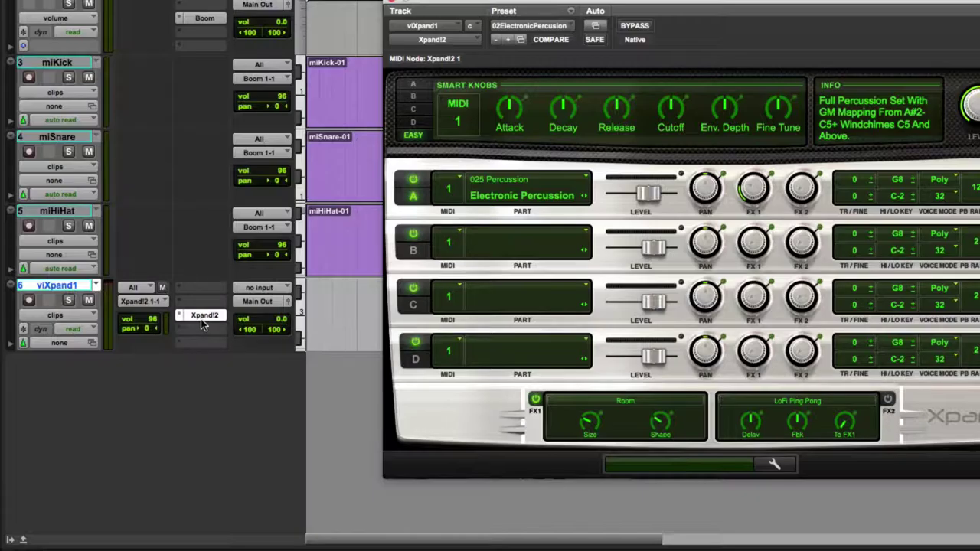
click(28, 300)
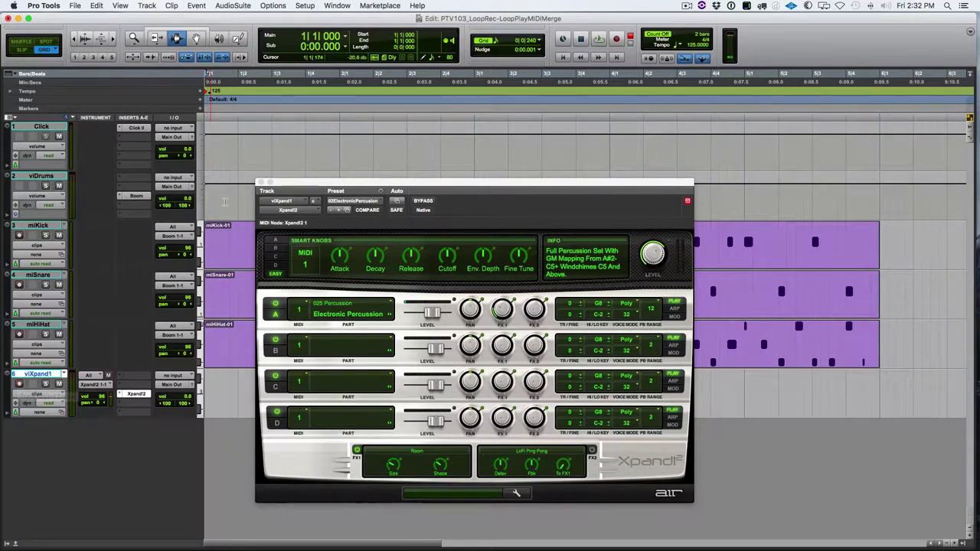
Close the Xpand!2 window and toggle Loop Playback off, then back on.
click(259, 182)
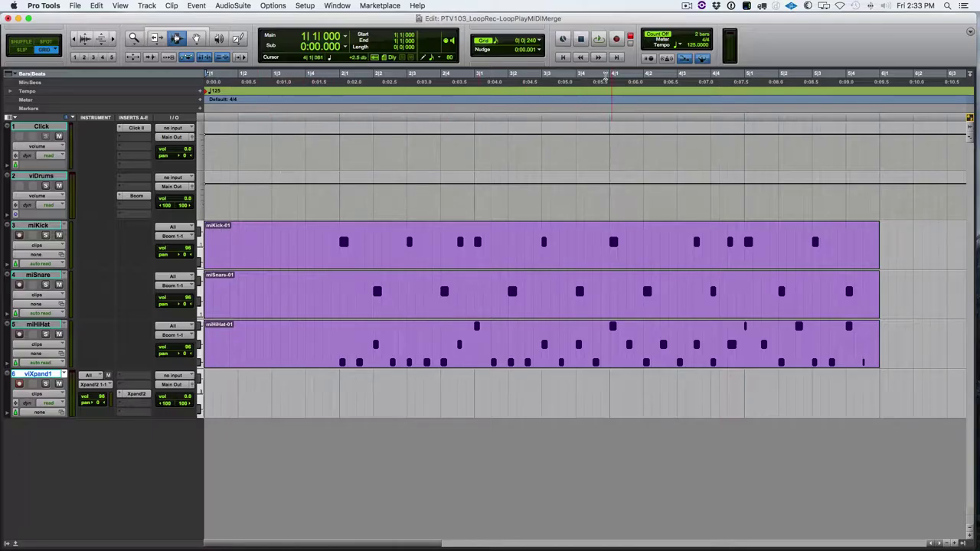
right_click(598, 39)
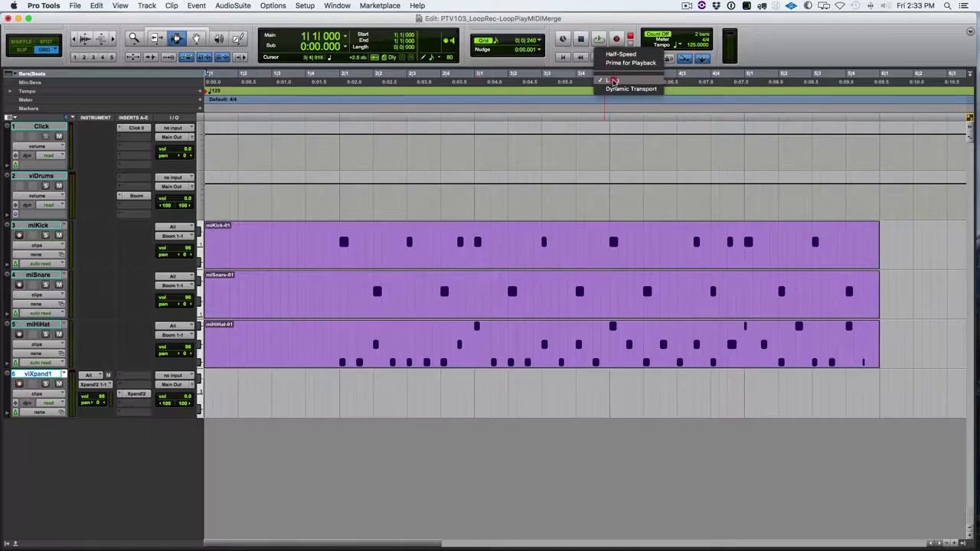
click(612, 81)
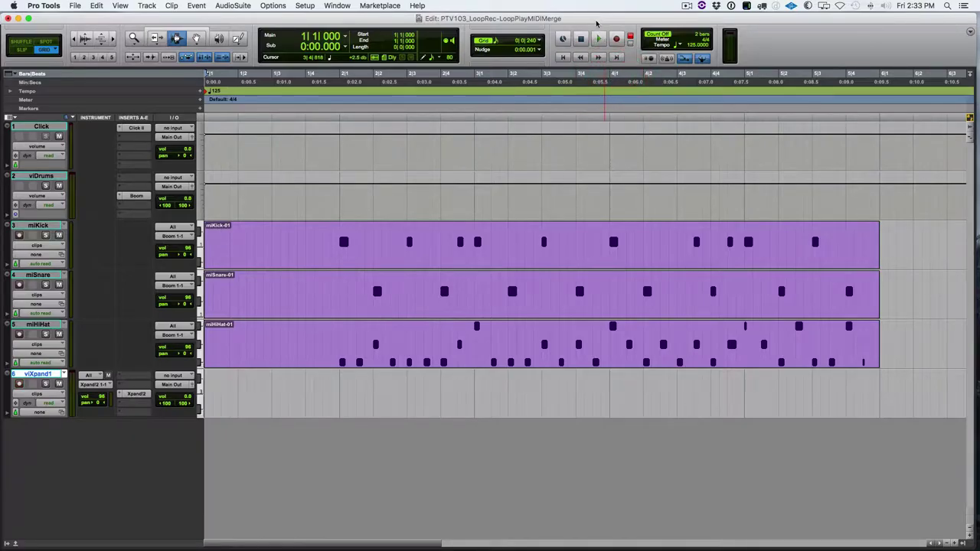
right_click(601, 43)
click(613, 80)
Select bars 4–6, return to session start, arm viXpand1 and play to audition the percussion.
drag(879, 387, 490, 415)
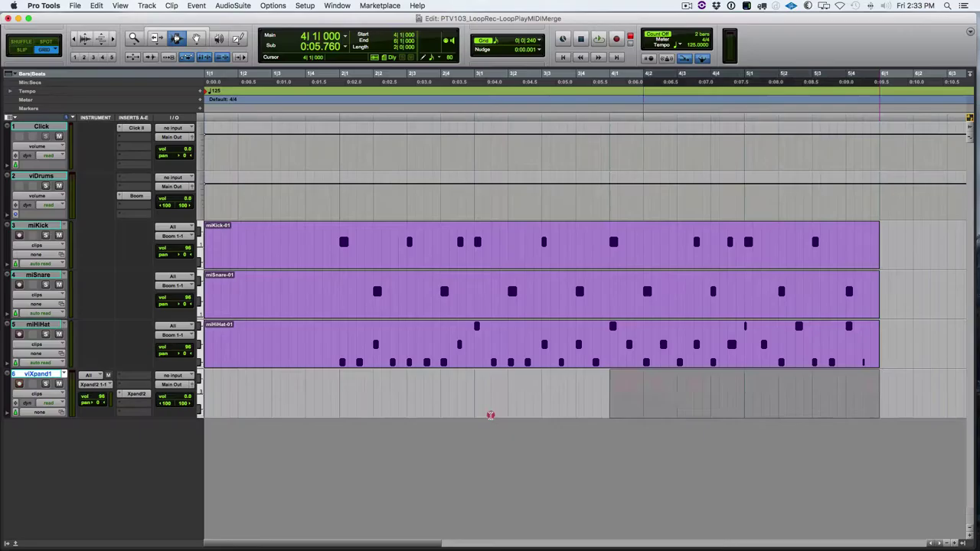
key(Return)
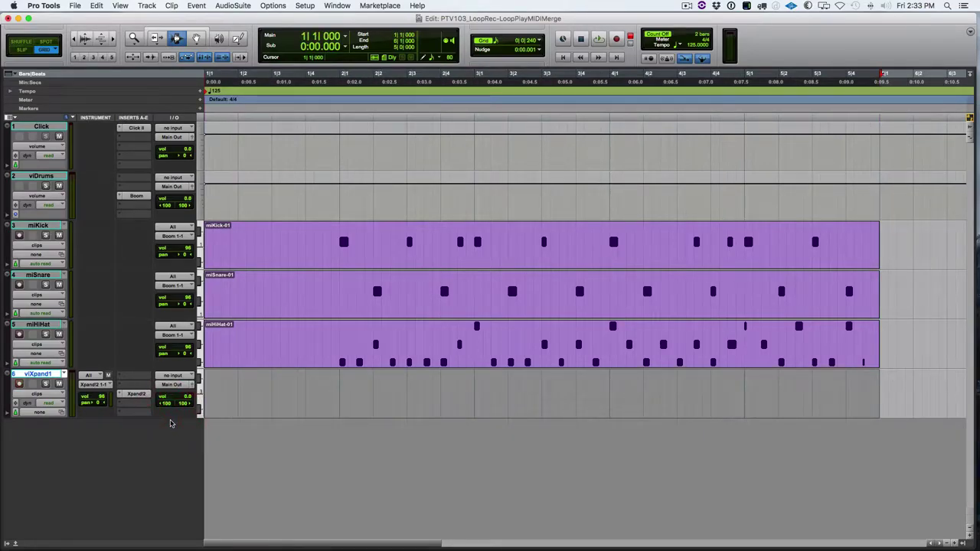
key(shift+r)
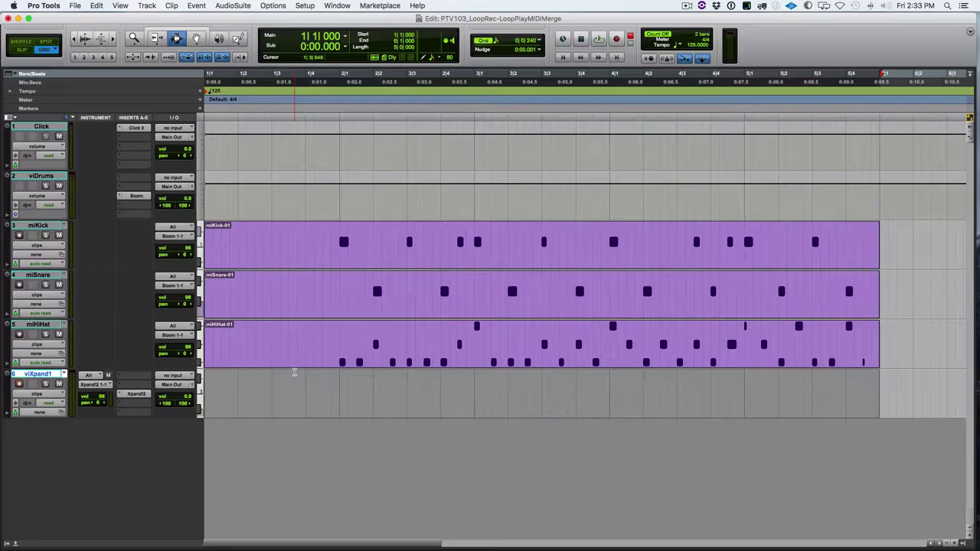
click(19, 383)
key(space)
Record a percussion pass on viXpand1, then loop-record a second merged pass with count-off.
key(3)
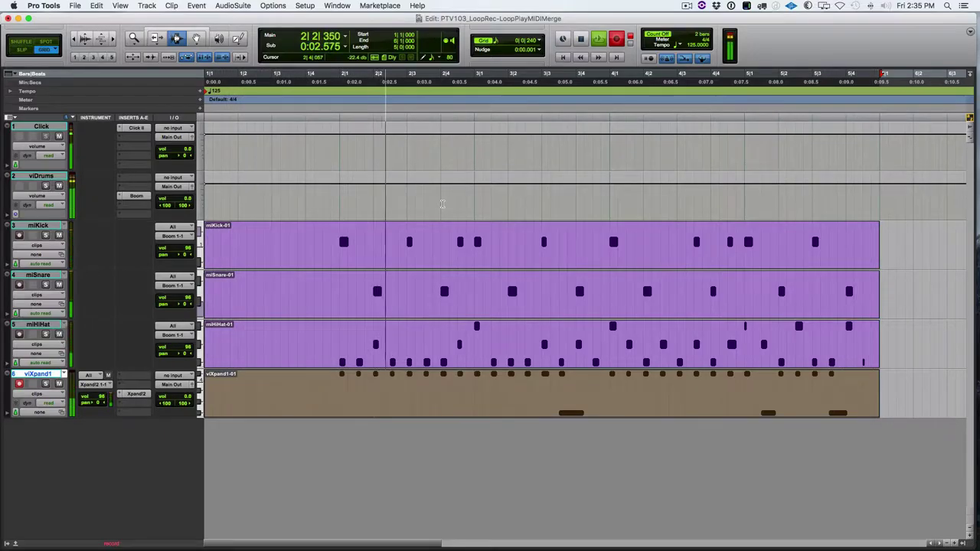
key(space)
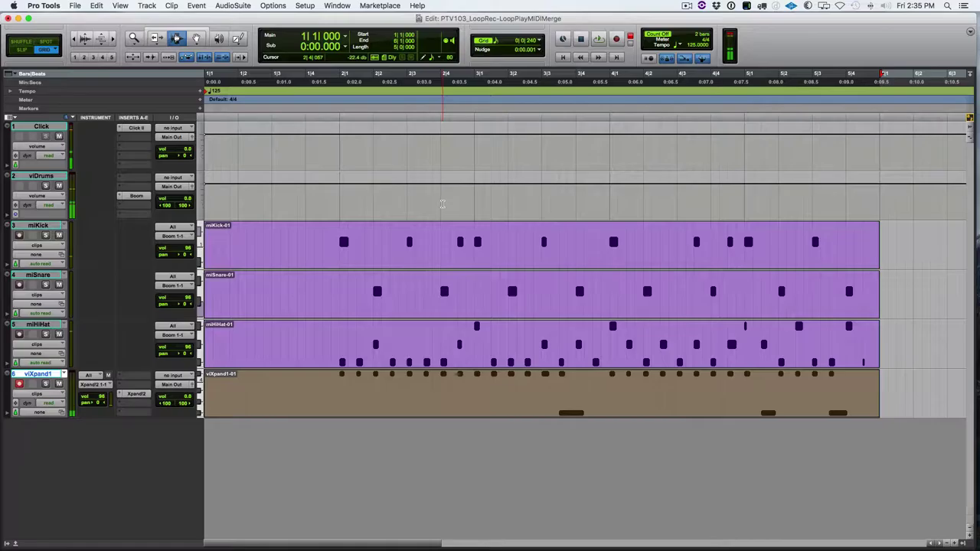
key(shift+r)
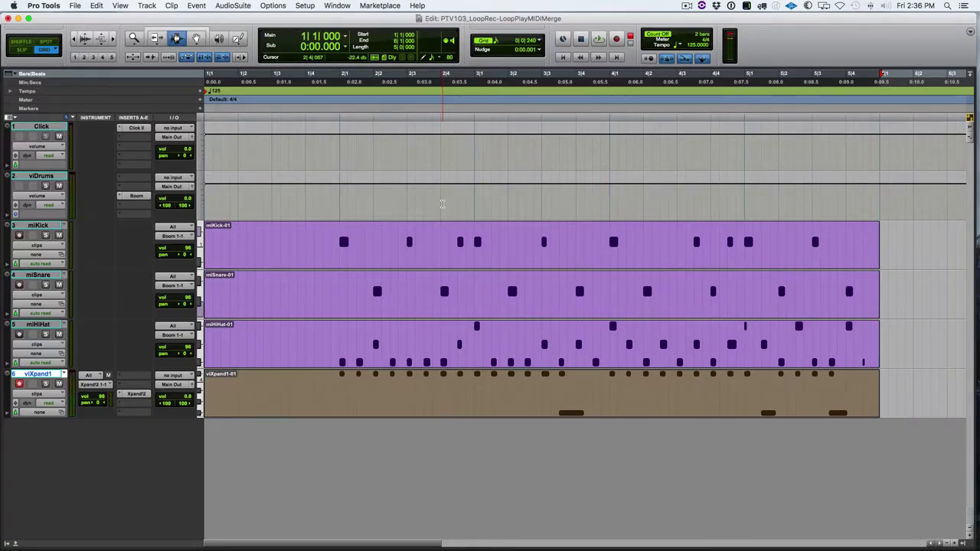
key(3)
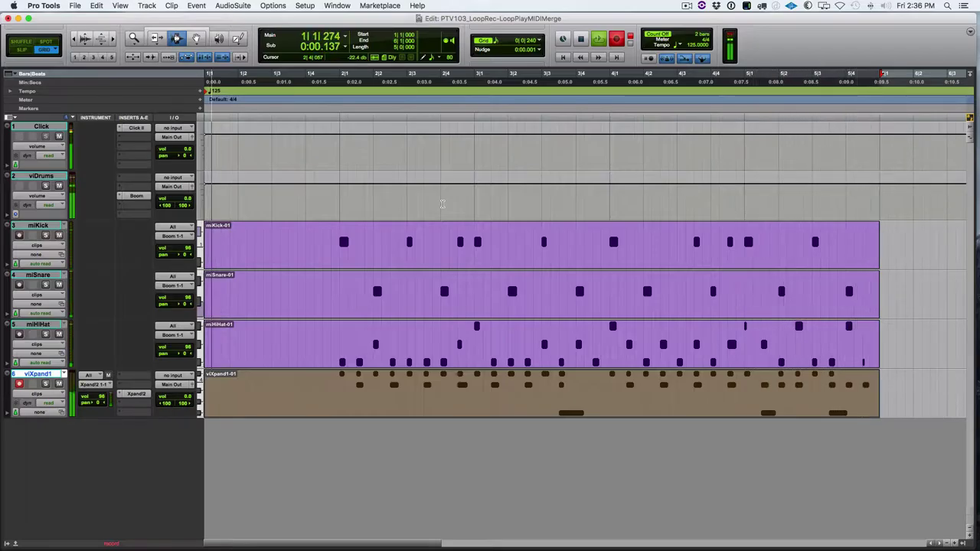
key(space)
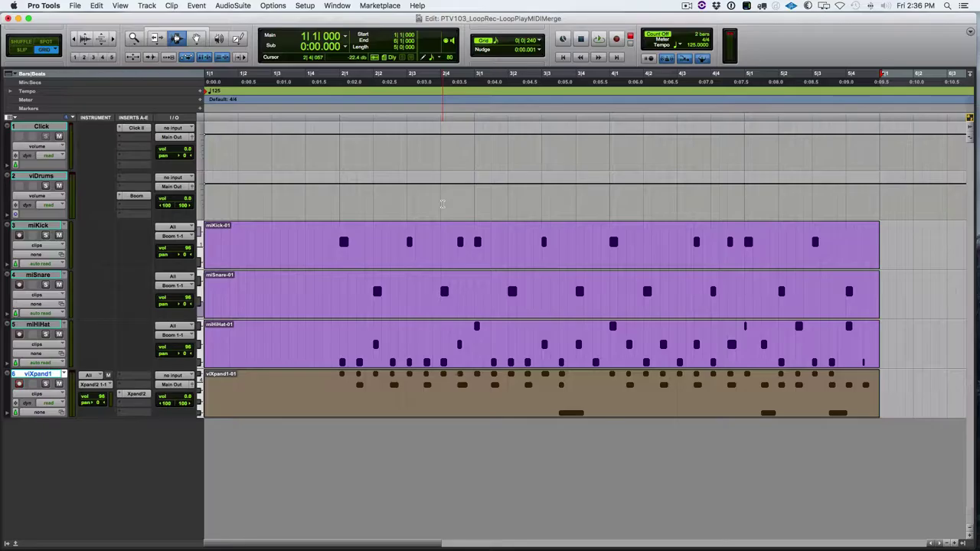
Undo the last merged pass and record a fresh viXpand1 pass.
key(super+z)
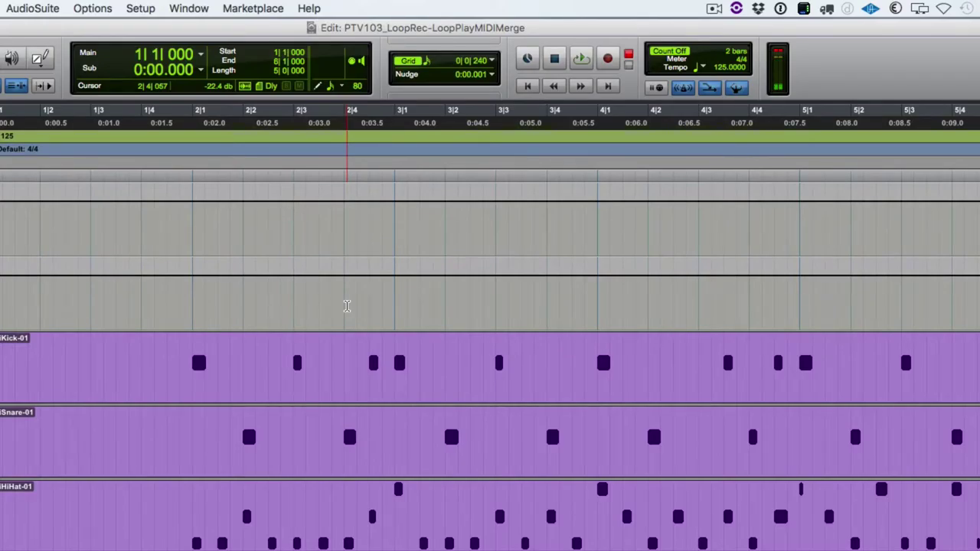
key(super+space)
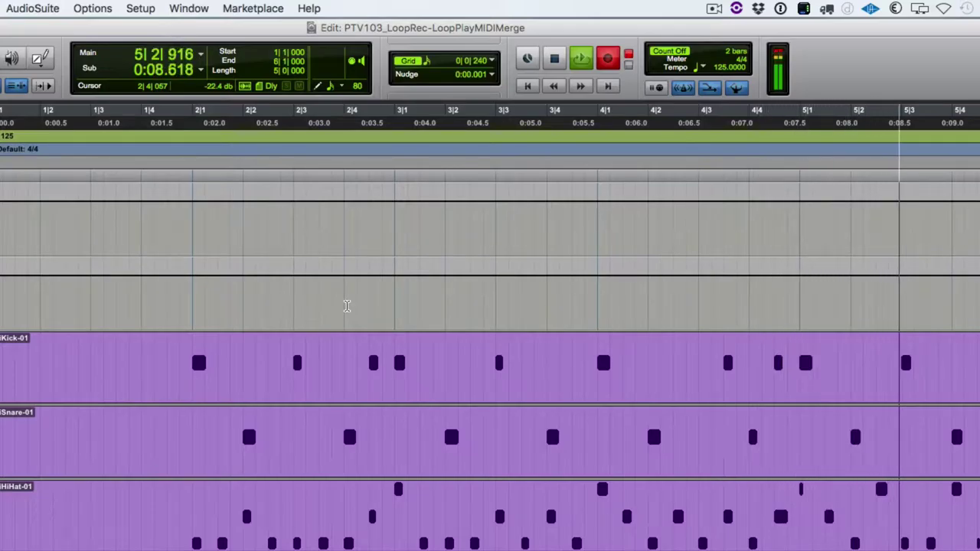
key(space)
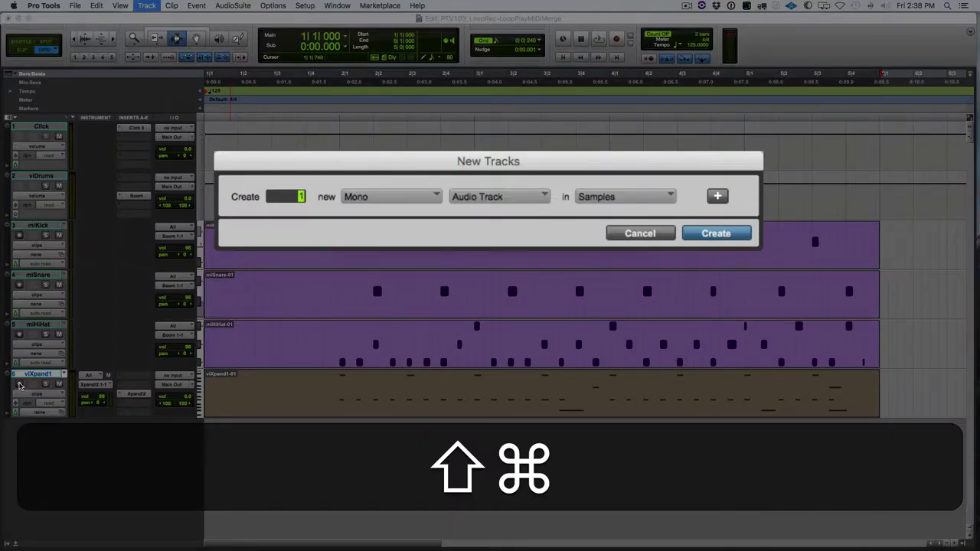
Create a stereo instrument track in Ticks from the New Tracks dialog.
key(shift+super+Right)
key(super+Down)
key(super+Down)
key(super+Down)
key(super+Down)
key(super+Down)
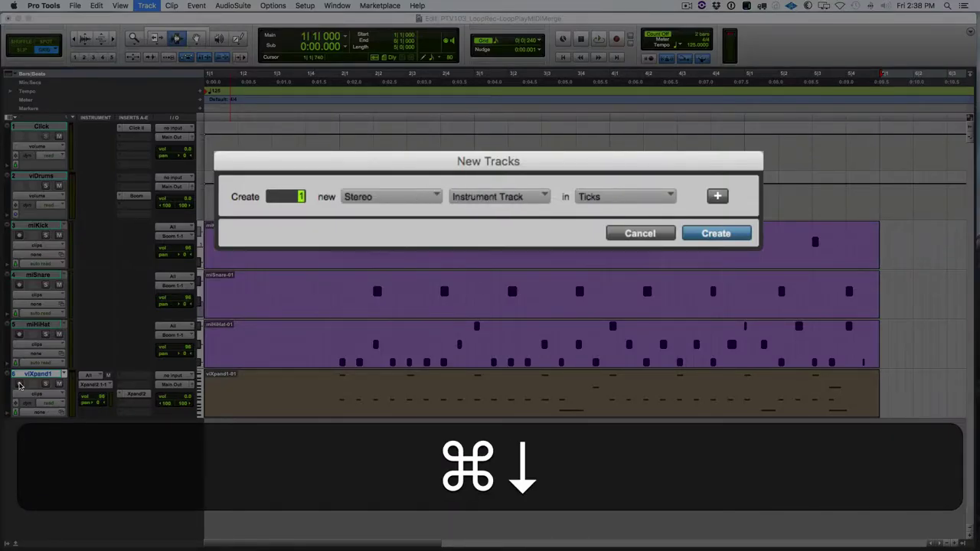
key(Return)
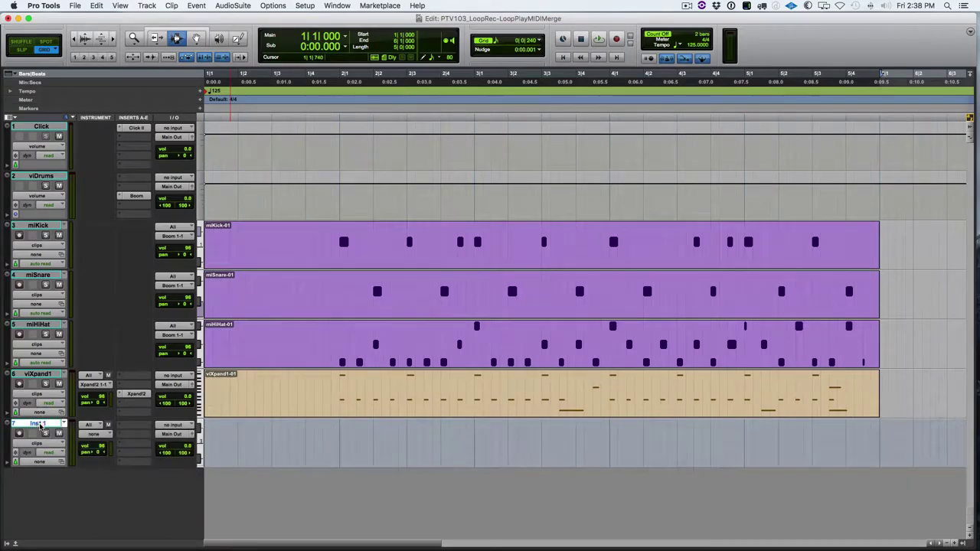
Name the track viVacuum with the comment 'Vacuum > Thippy Bass'.
double_click(38, 424)
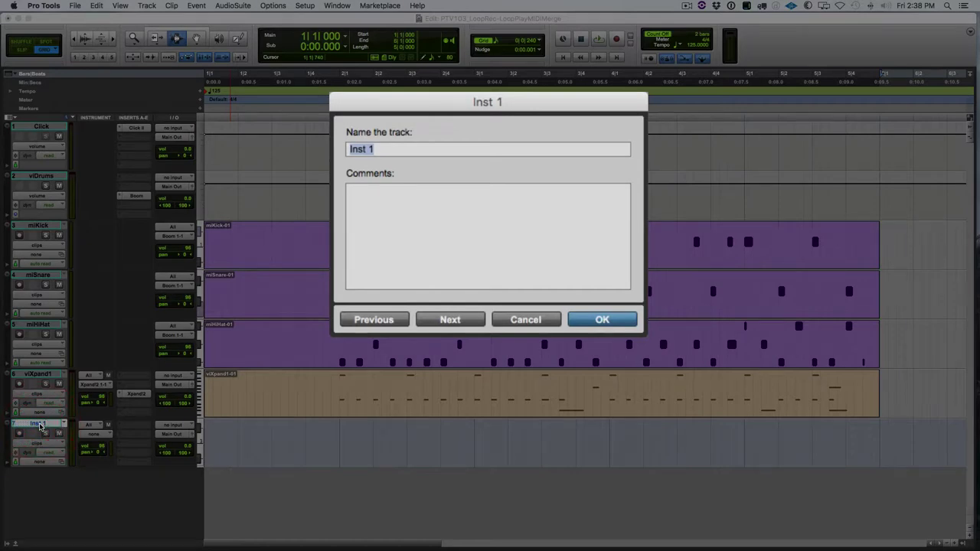
text(vi)
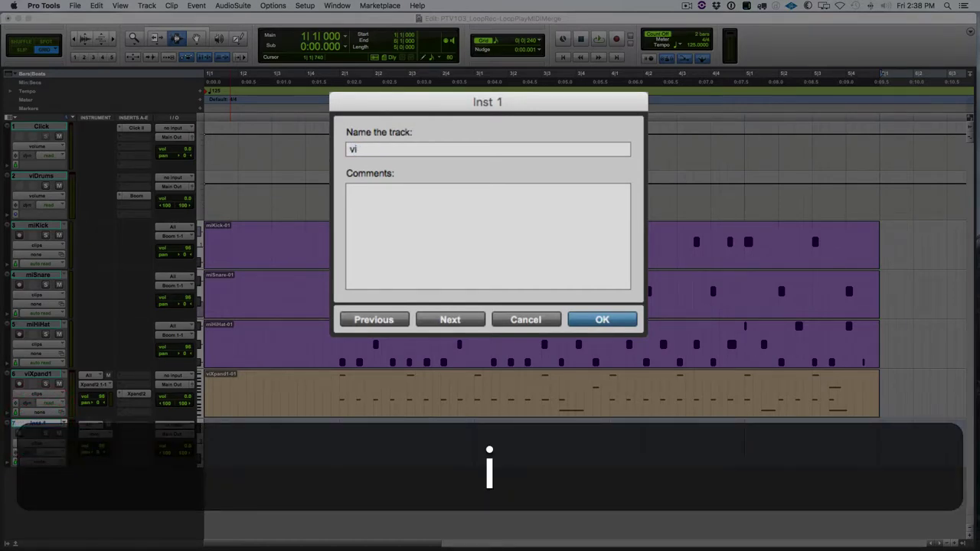
text(Vacuum)
key(Tab)
text(Vacuum >)
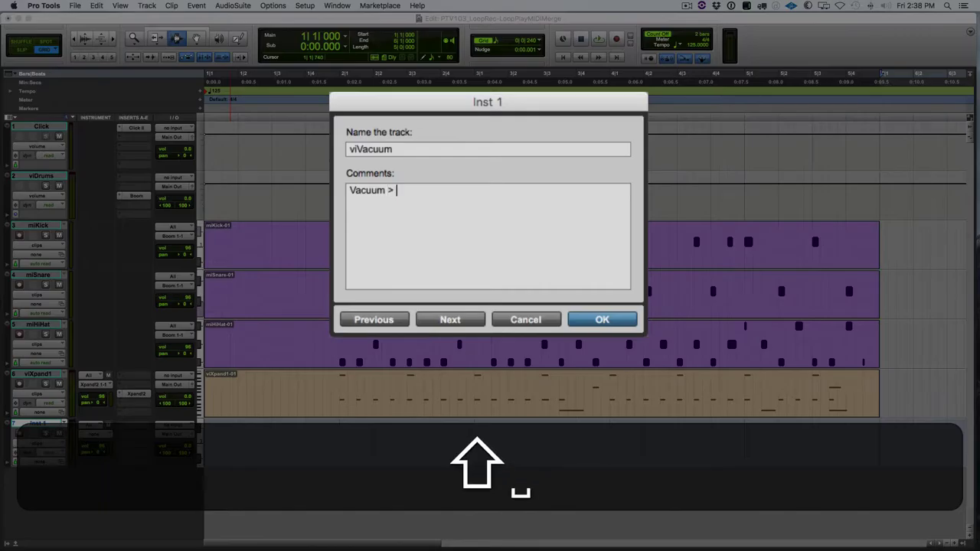
text( Thi)
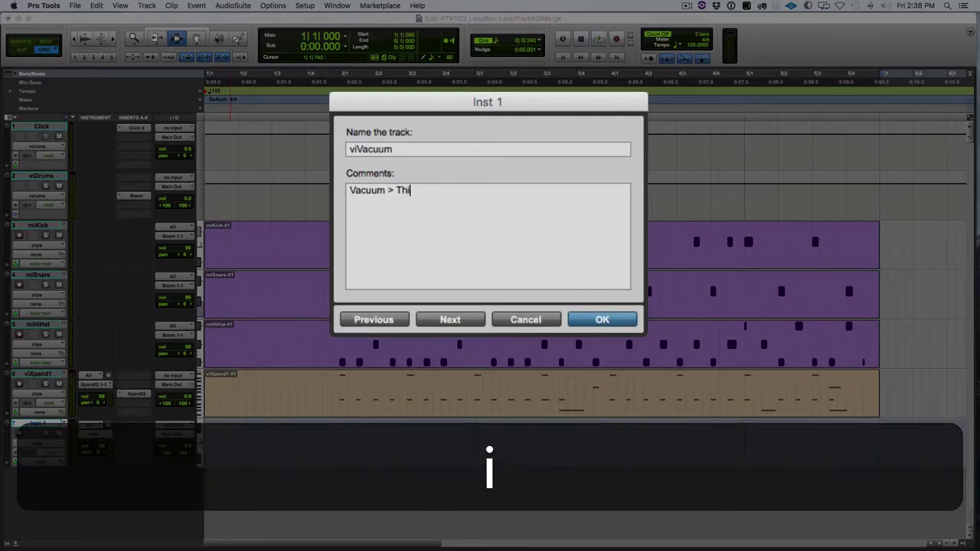
text(ppy Bass)
key(Return)
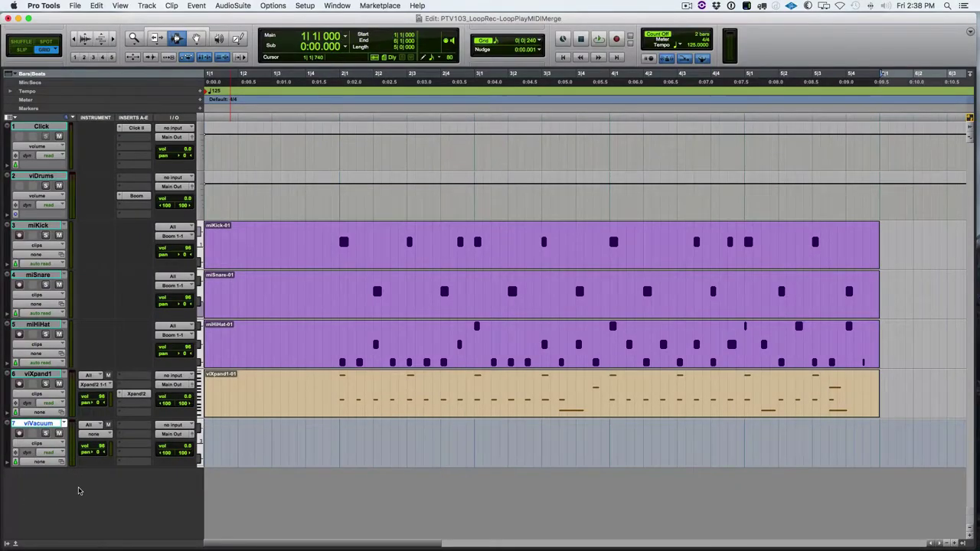
Insert the Vacuum instrument plug-in on the viVacuum track.
click(120, 447)
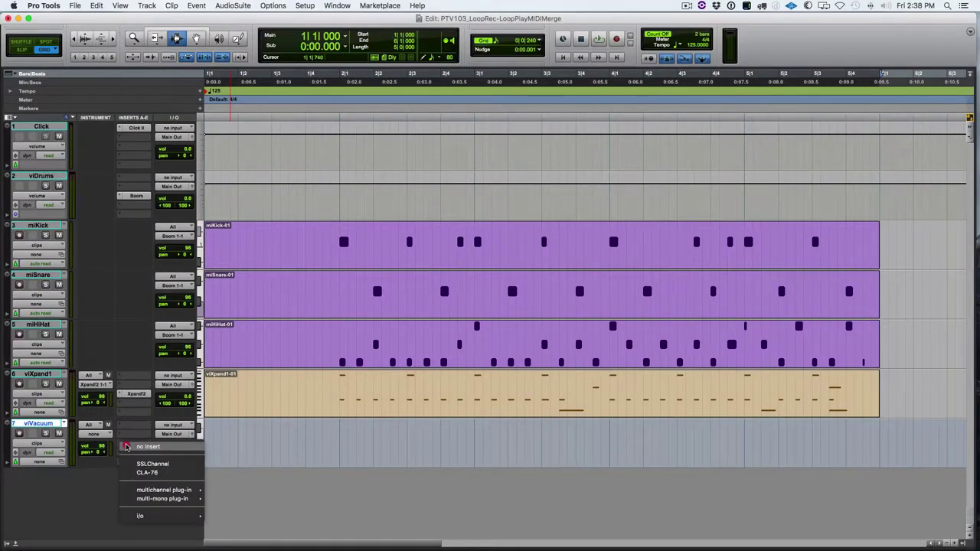
mouse_move(164, 490)
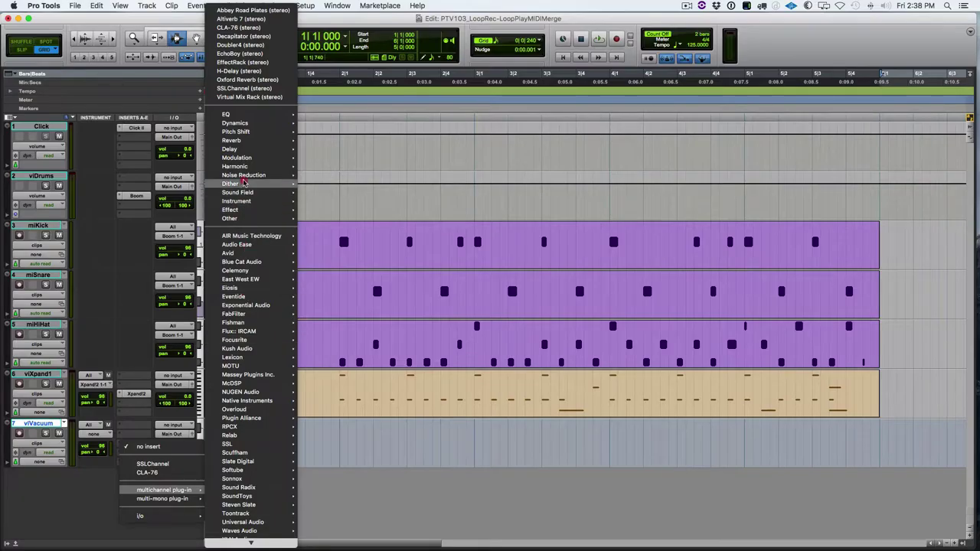
mouse_move(237, 200)
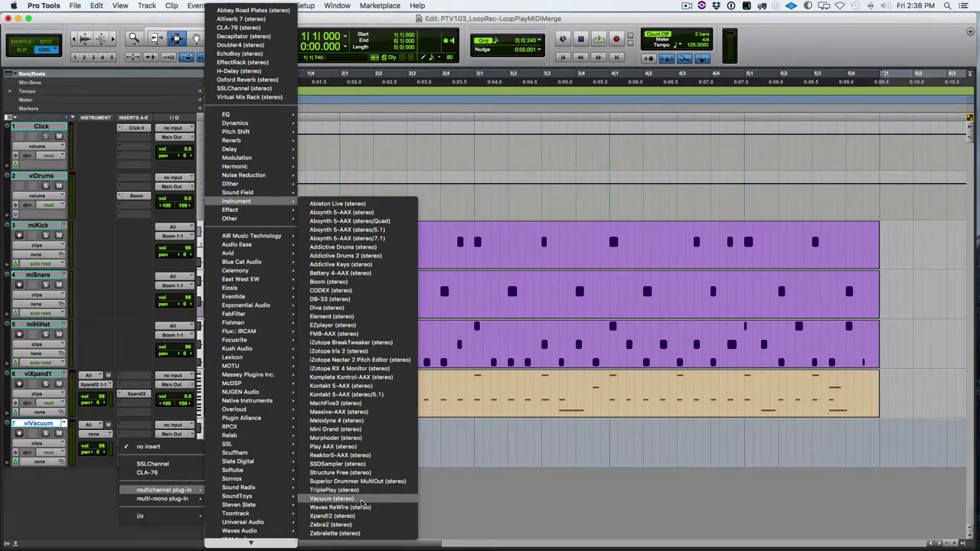
click(332, 498)
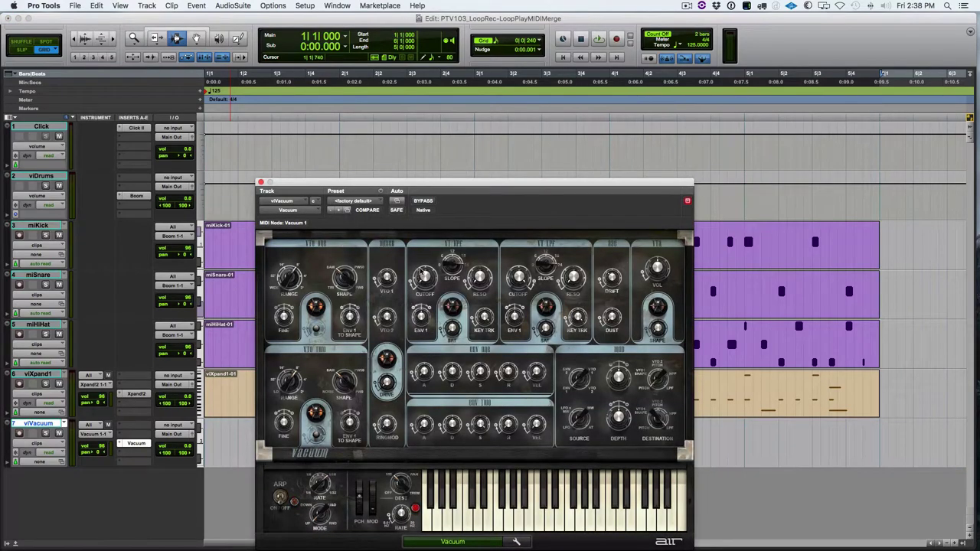
Choose the 30 Thippy Bass preset in Vacuum.
drag(449, 195, 447, 155)
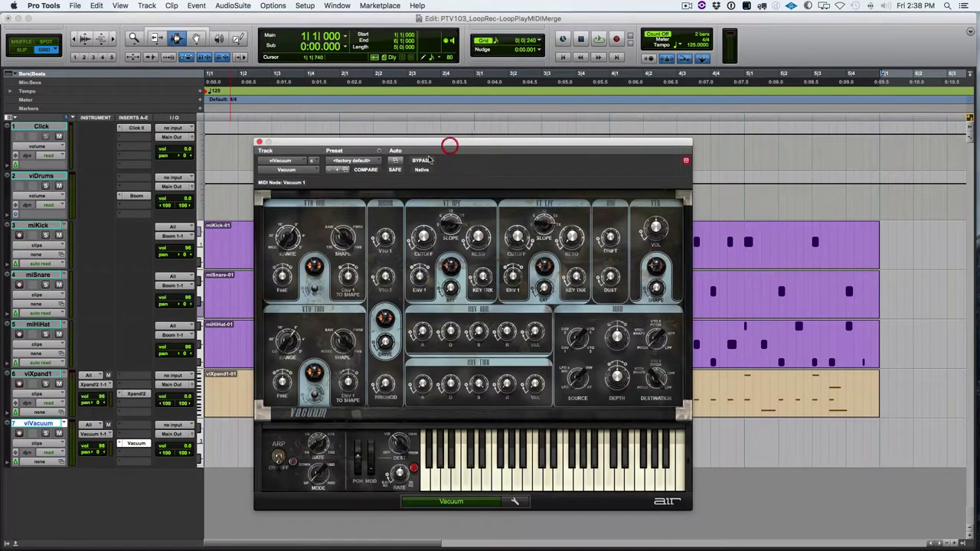
click(379, 162)
mouse_move(375, 118)
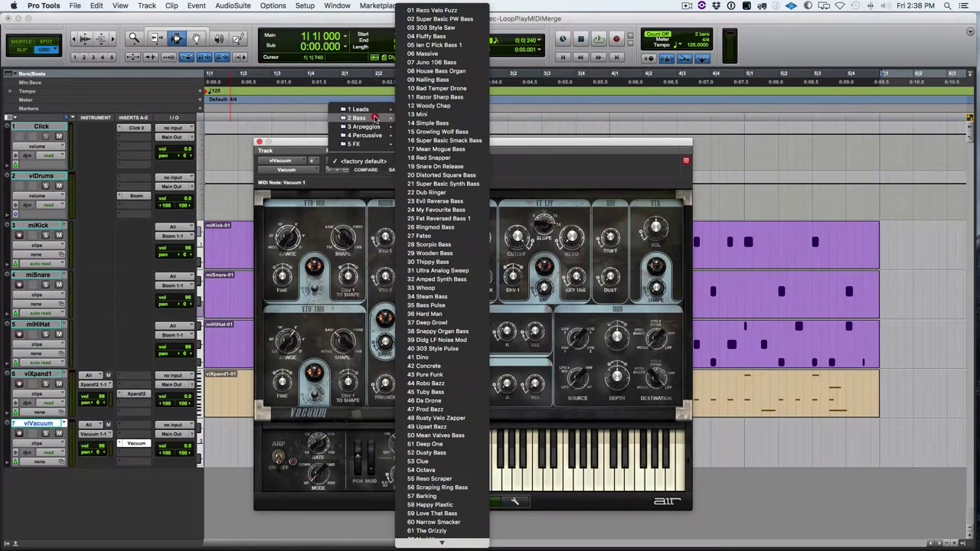
click(461, 263)
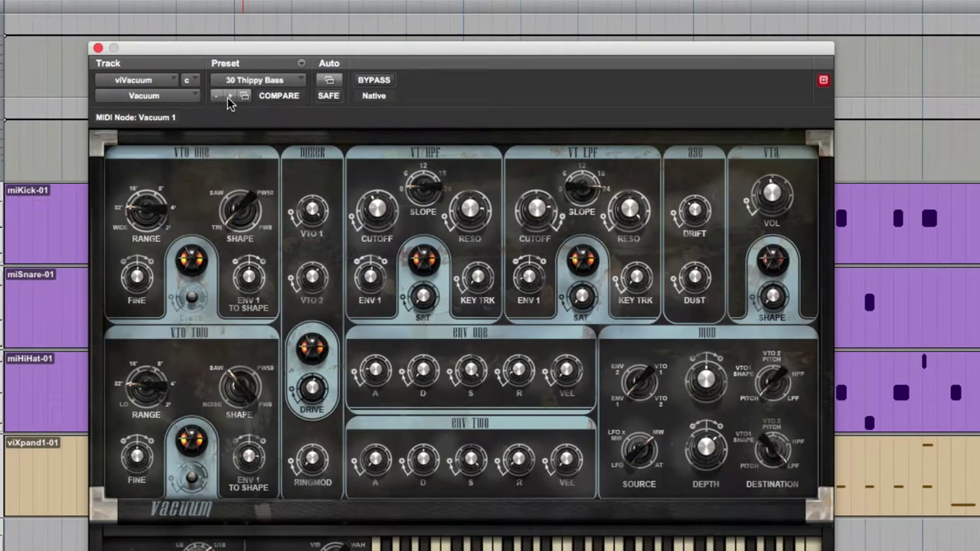
Audition neighbouring presets, return to 30 Thippy Bass, and close the Vacuum window.
click(229, 97)
click(228, 97)
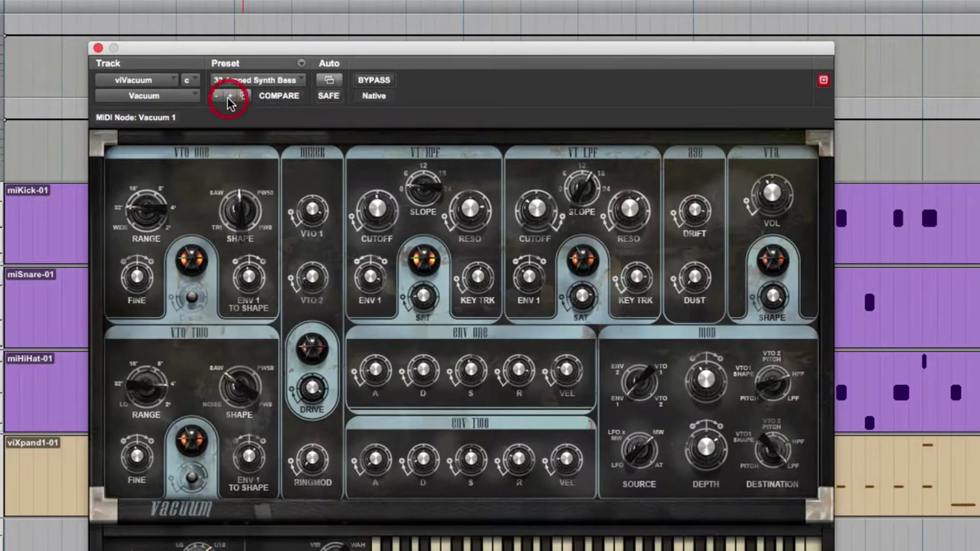
click(229, 97)
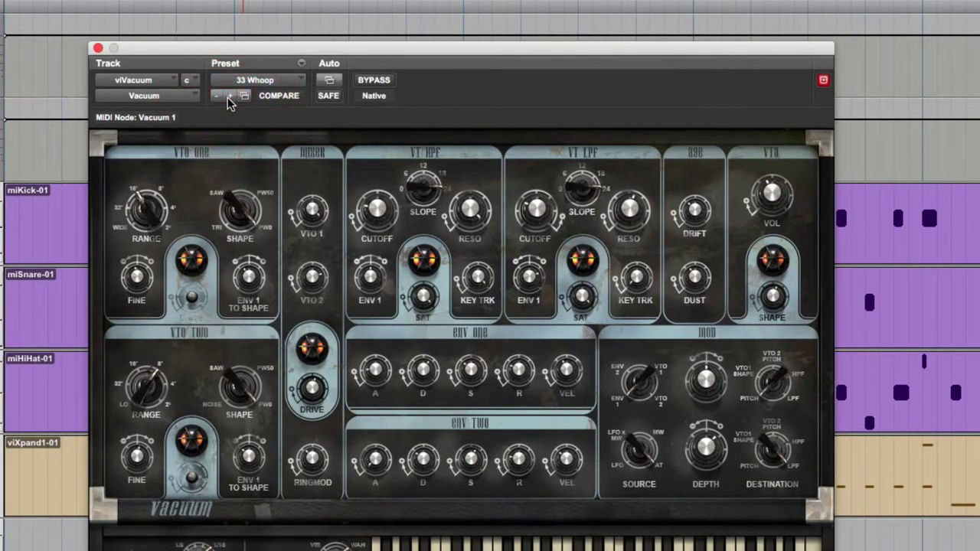
click(217, 97)
click(217, 98)
click(217, 97)
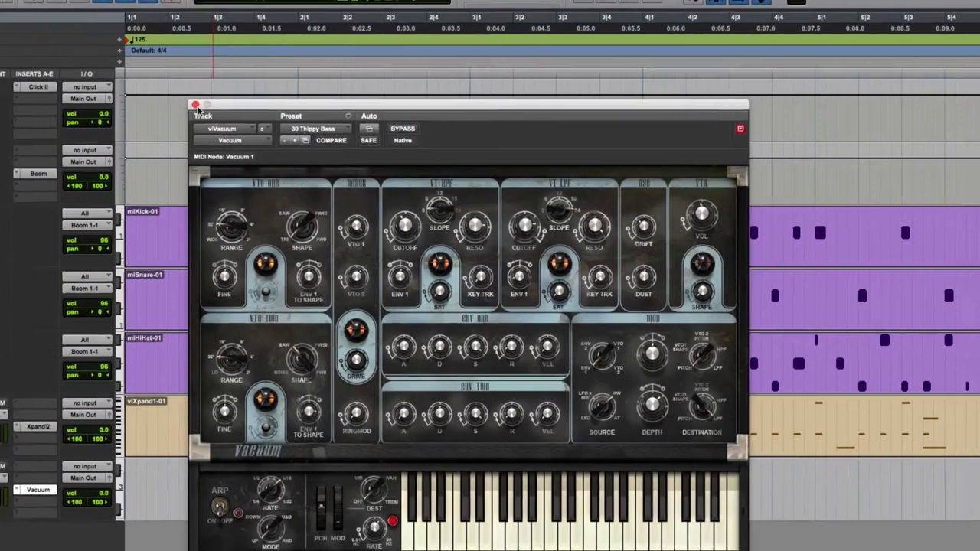
click(98, 47)
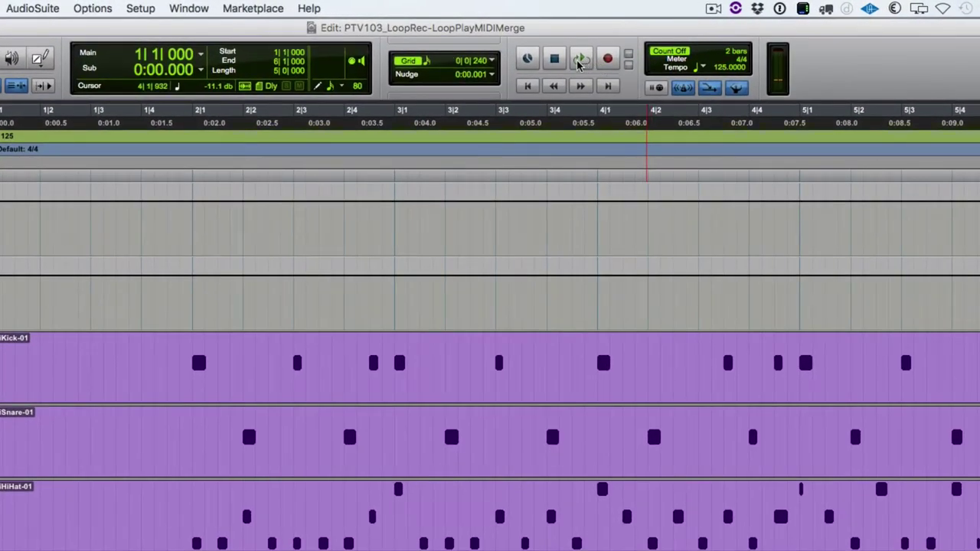
Turn Loop Playback off, set Record to Loop mode, and return to session start.
right_click(579, 64)
click(596, 118)
right_click(607, 61)
click(619, 96)
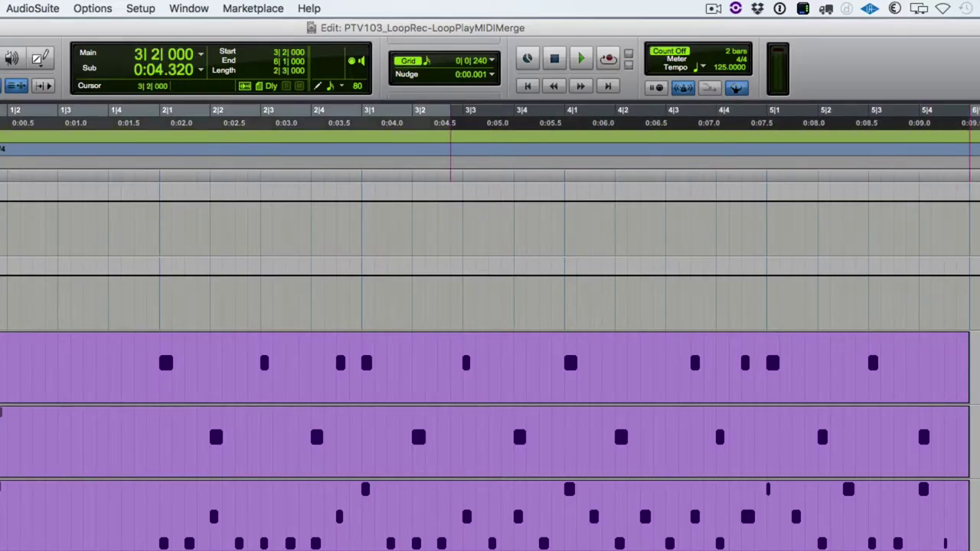
key(Return)
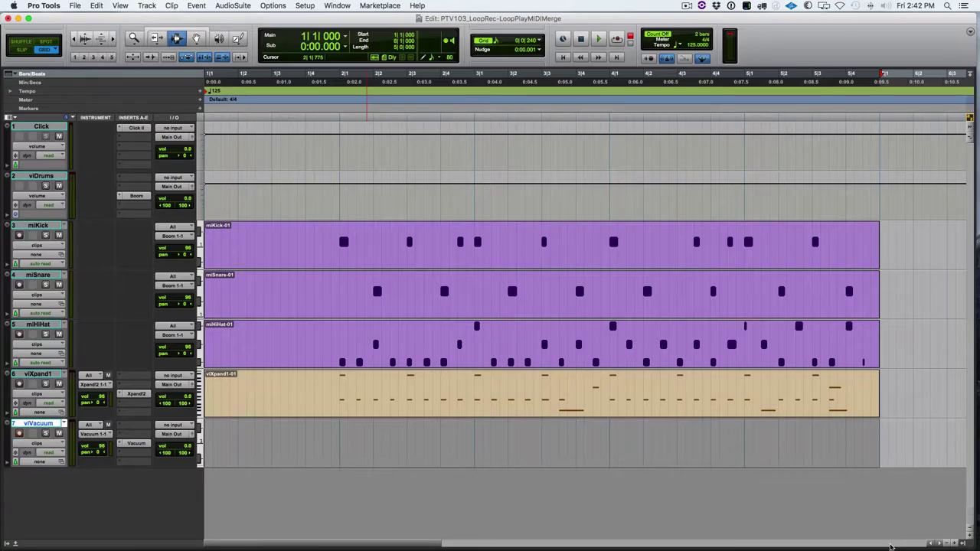
Loop-record bass passes on viVacuum with numeric 3, stopping after take viVacuum-06.
key(KP_3)
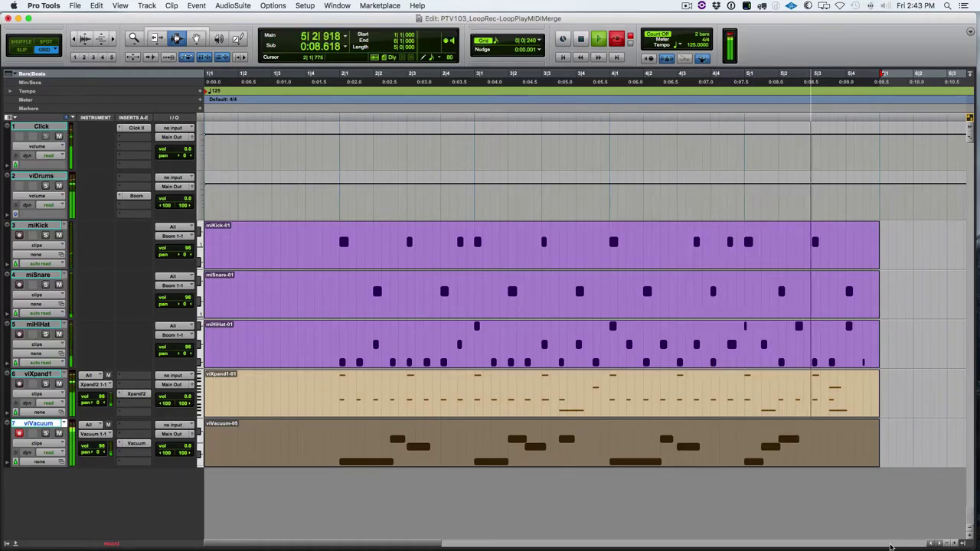
key(space)
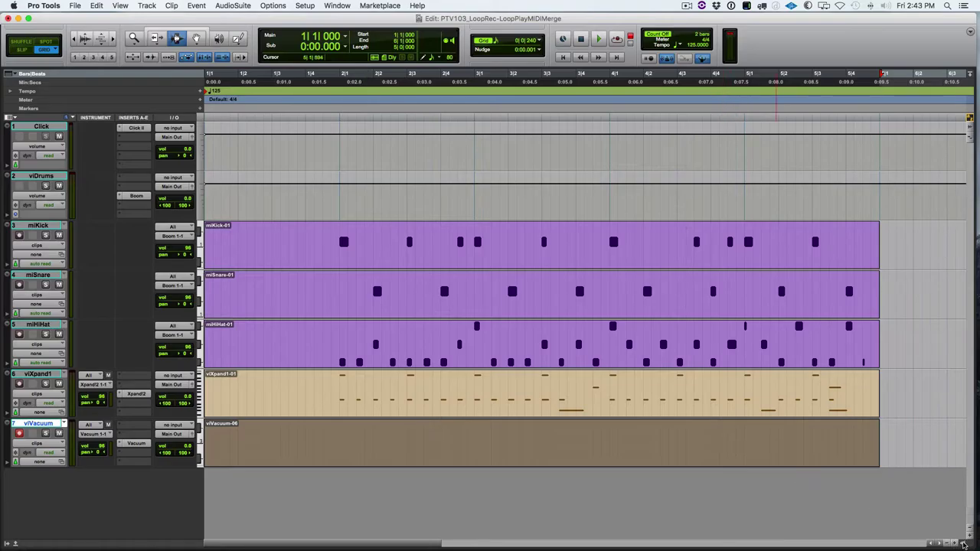
Clear the in-use viVacuum-06 take from the Clips list and drag viVacuum-01 onto the bass track.
click(962, 544)
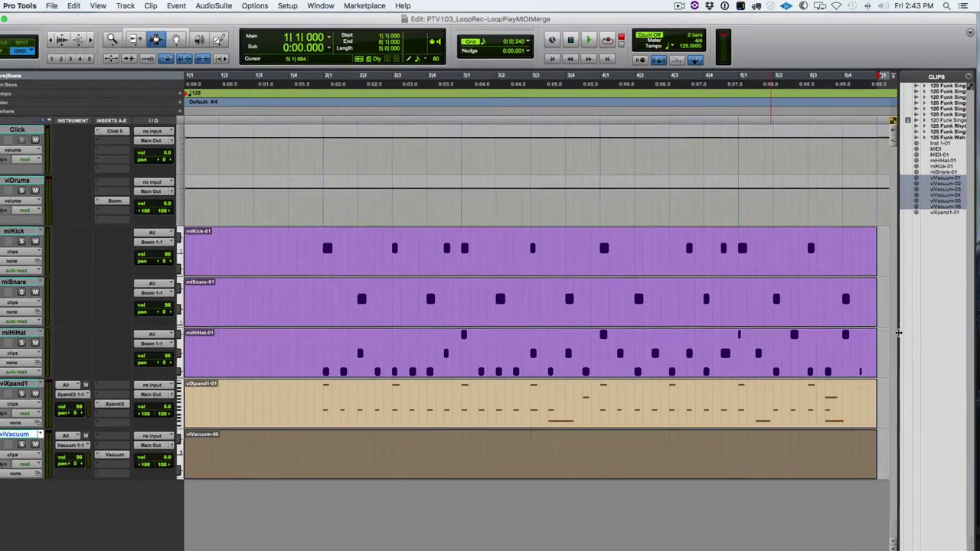
drag(902, 329, 872, 324)
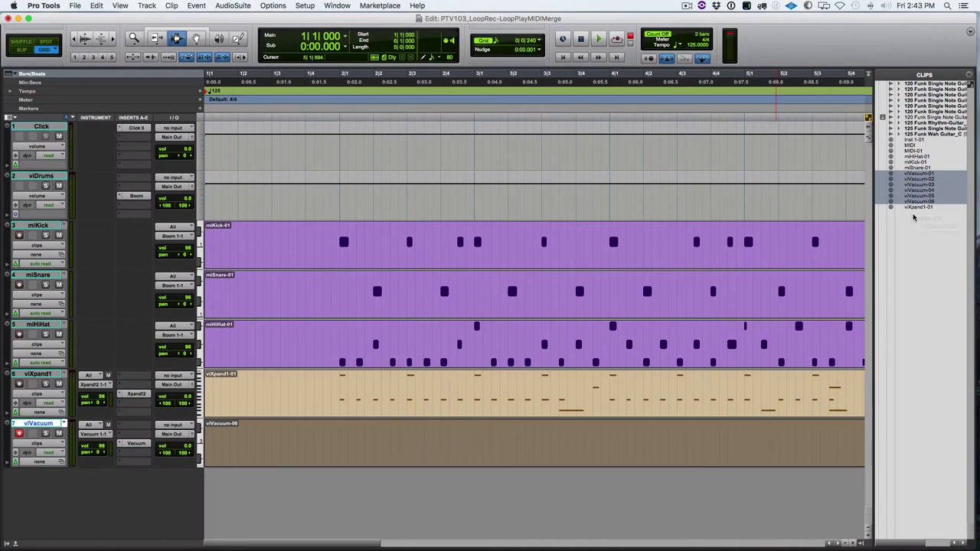
click(887, 302)
right_click(920, 203)
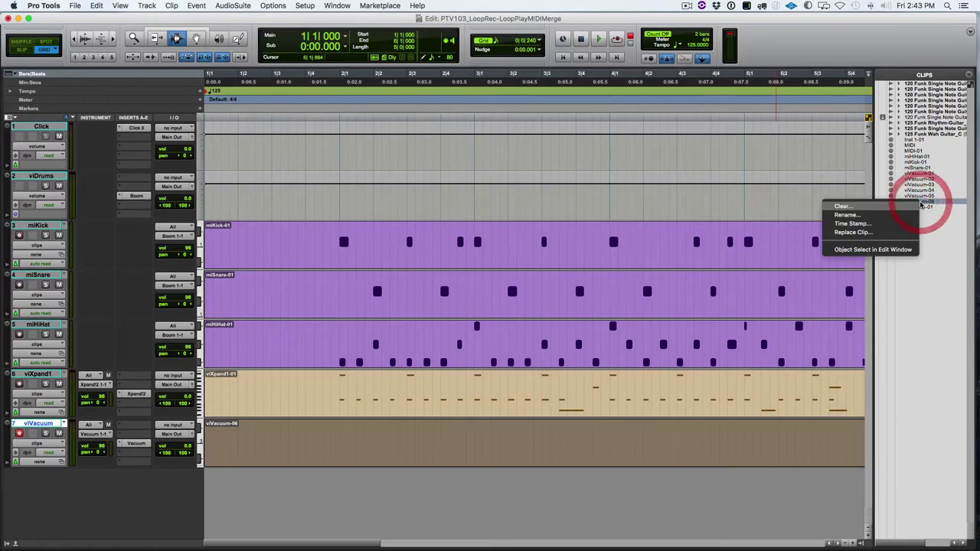
click(877, 207)
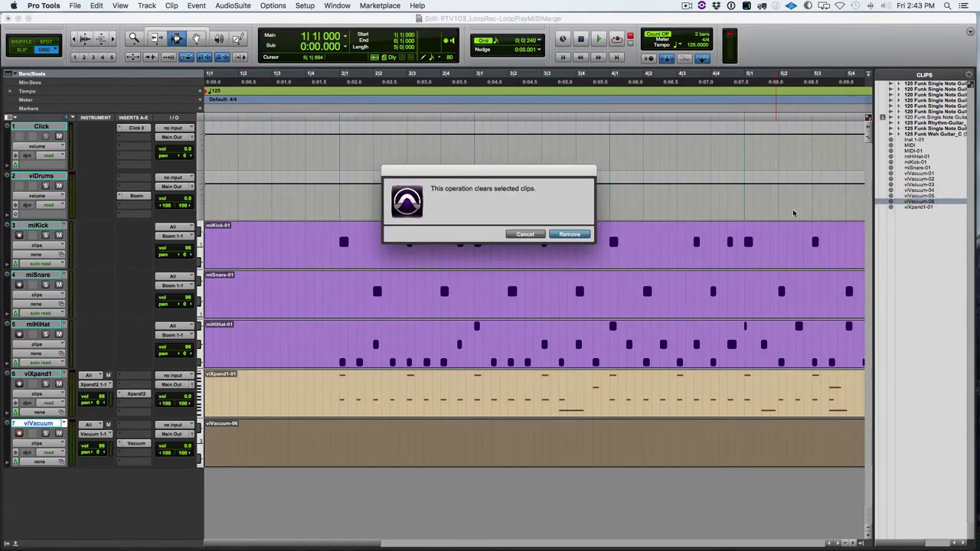
click(560, 237)
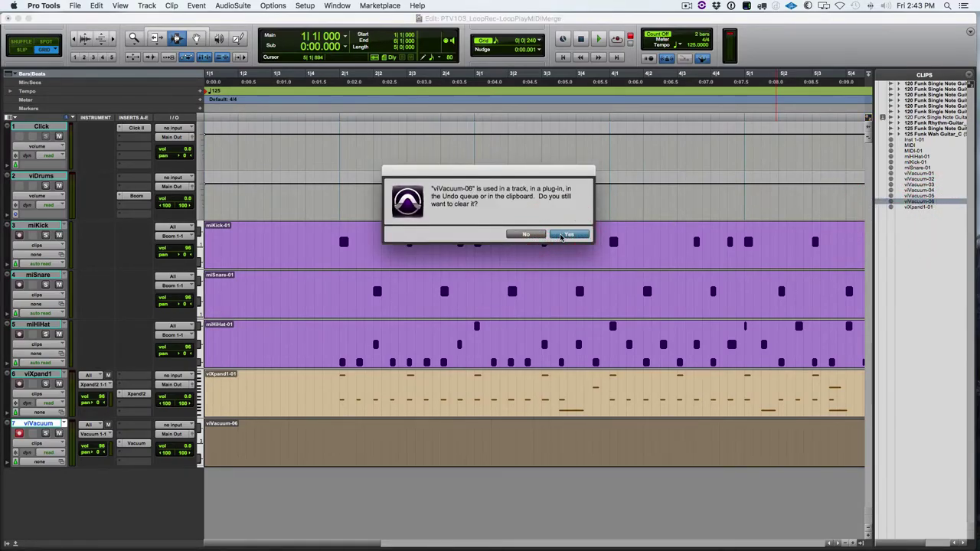
click(561, 236)
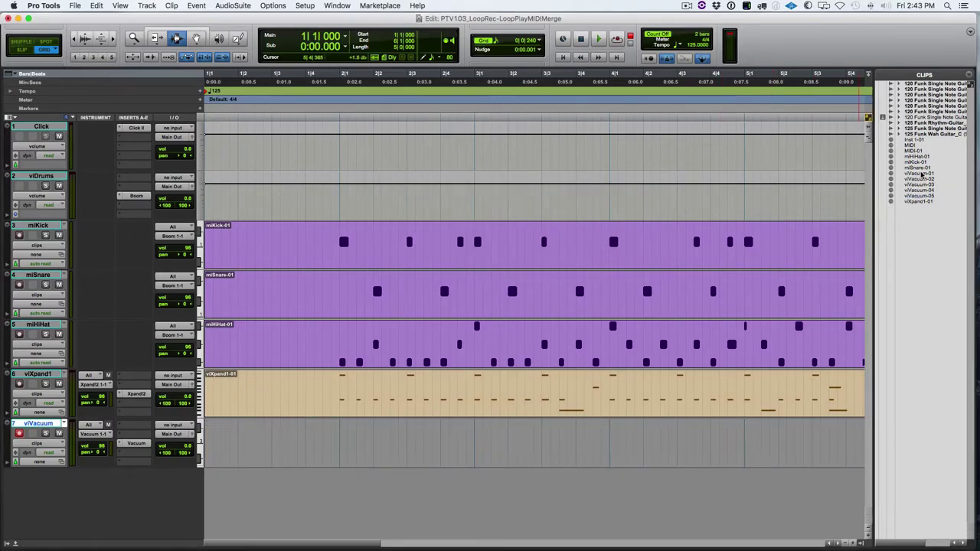
drag(922, 174, 655, 320)
Align viVacuum-01 with the start of the viVacuum track, zoom out, and audition it.
drag(290, 510, 197, 459)
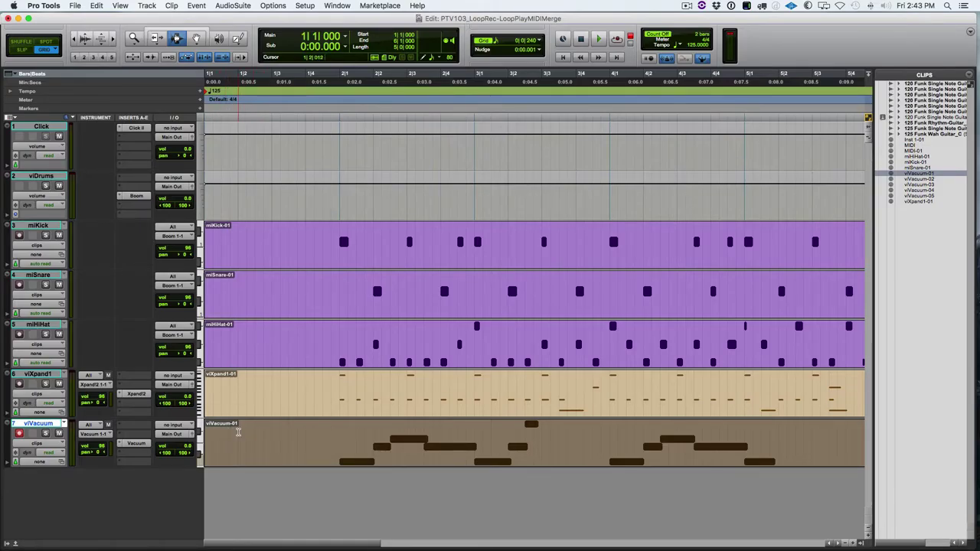
click(75, 41)
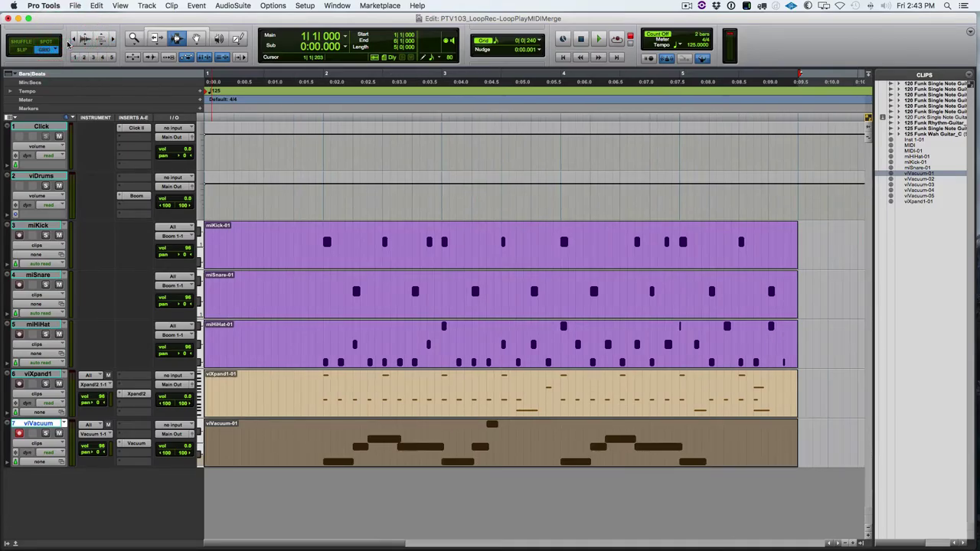
click(20, 434)
key(space)
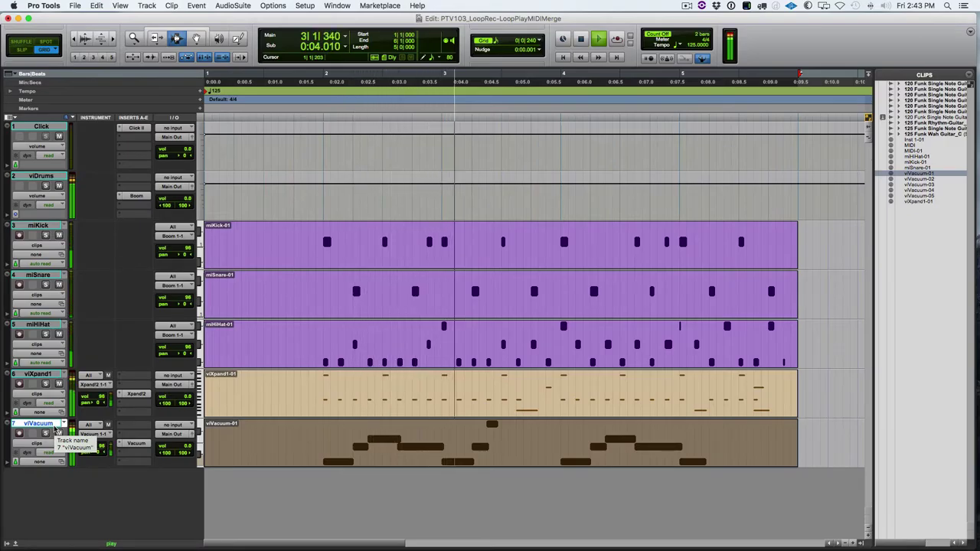
key(space)
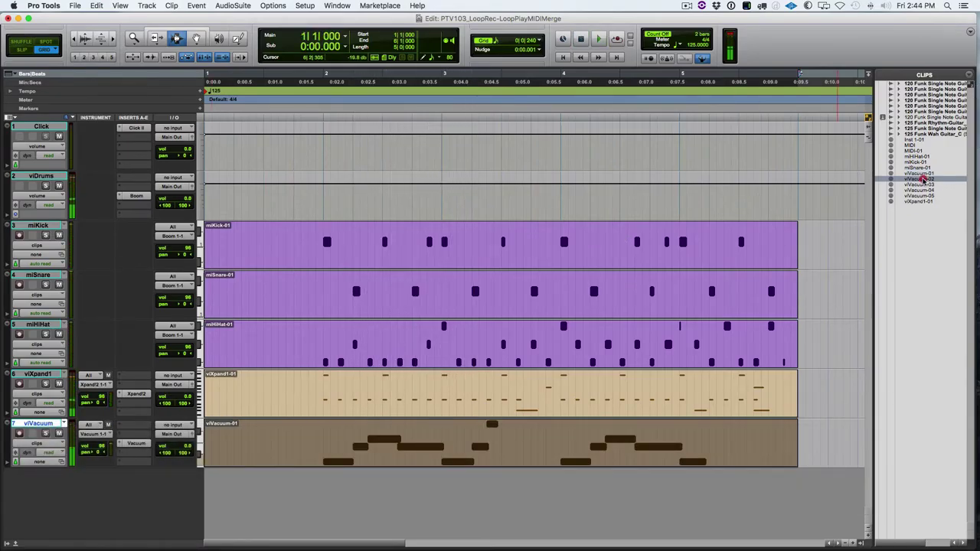
Replace the bass take with viVacuum-02.
click(191, 463)
scroll(185, 465, right, 3)
scroll(384, 431, left, 3)
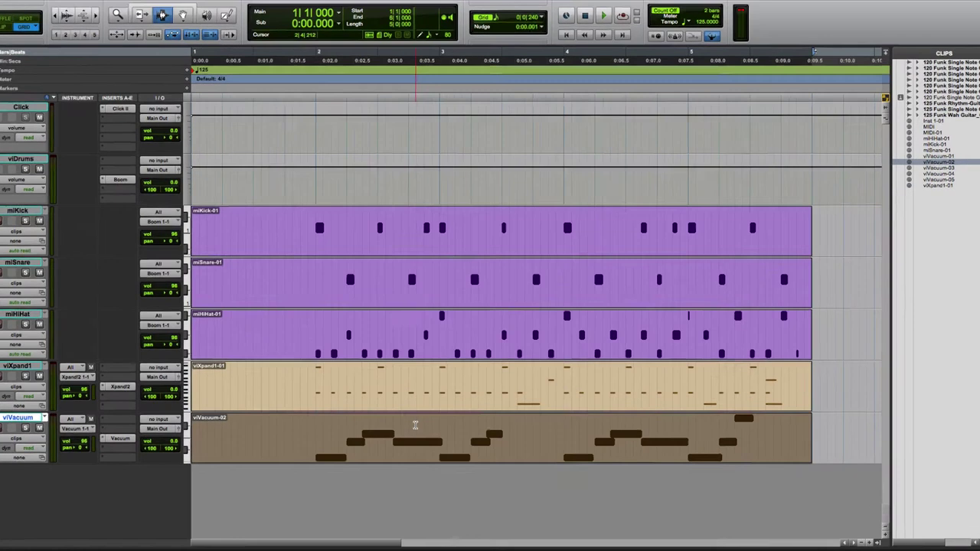
Open the Alternates Match Criteria dialog from the bass clip's Matching Alternates menu.
right_click(418, 431)
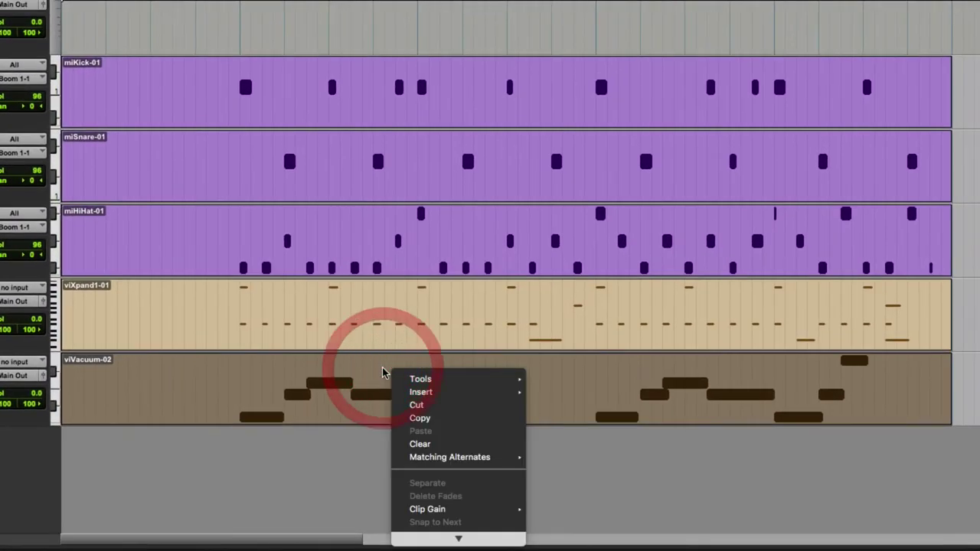
mouse_move(430, 457)
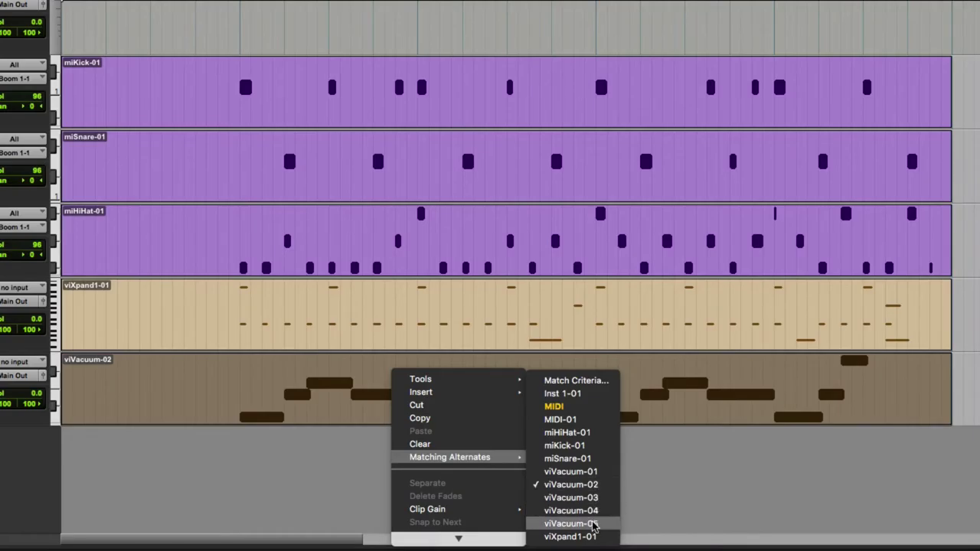
click(581, 385)
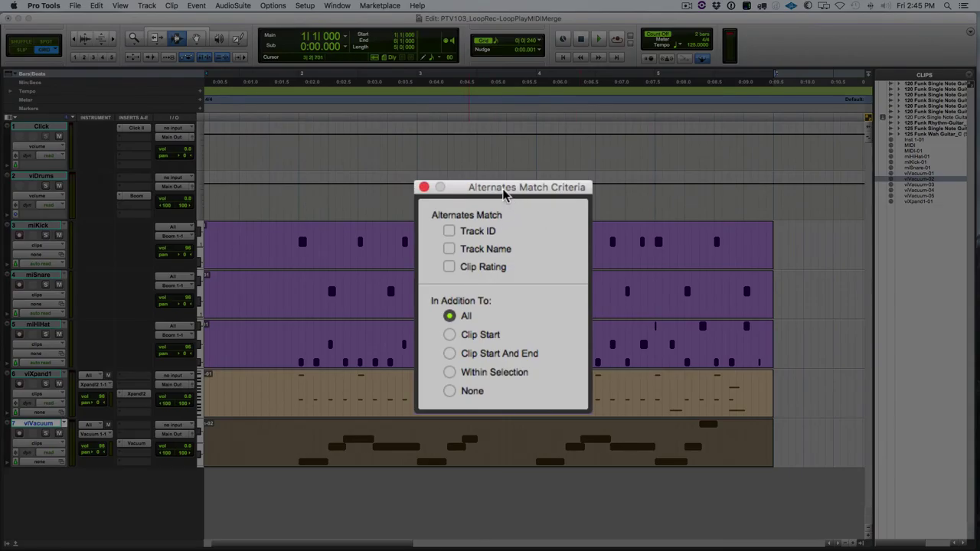
Set alternate matching to Track Name plus Clip Start And End, then close the dialog.
drag(504, 193, 508, 201)
click(455, 260)
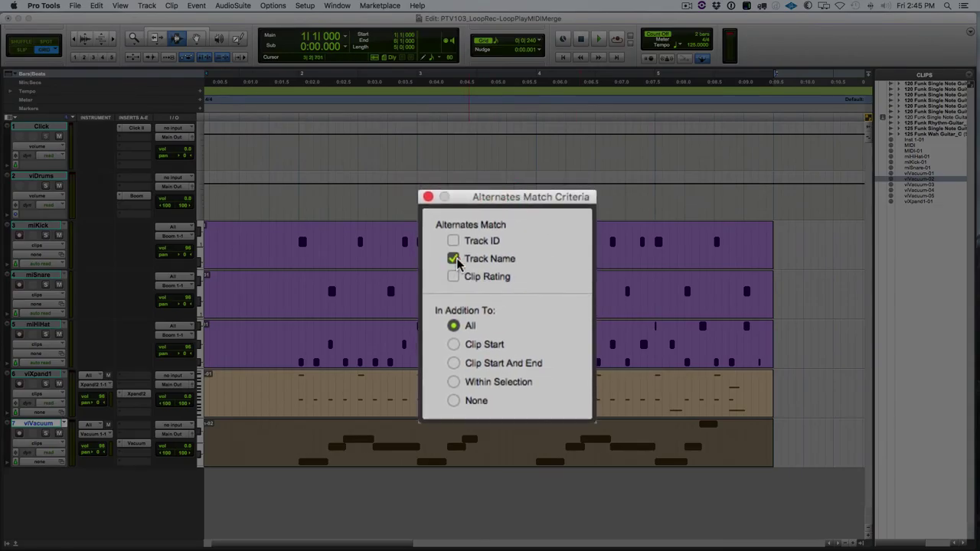
click(454, 364)
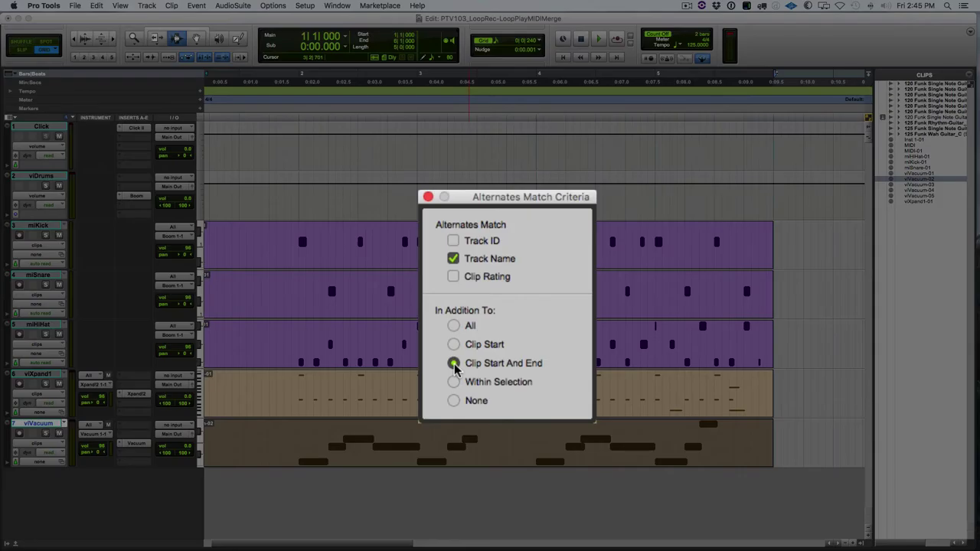
click(428, 196)
Swap the bass clip to the viVacuum-01 alternate.
right_click(494, 437)
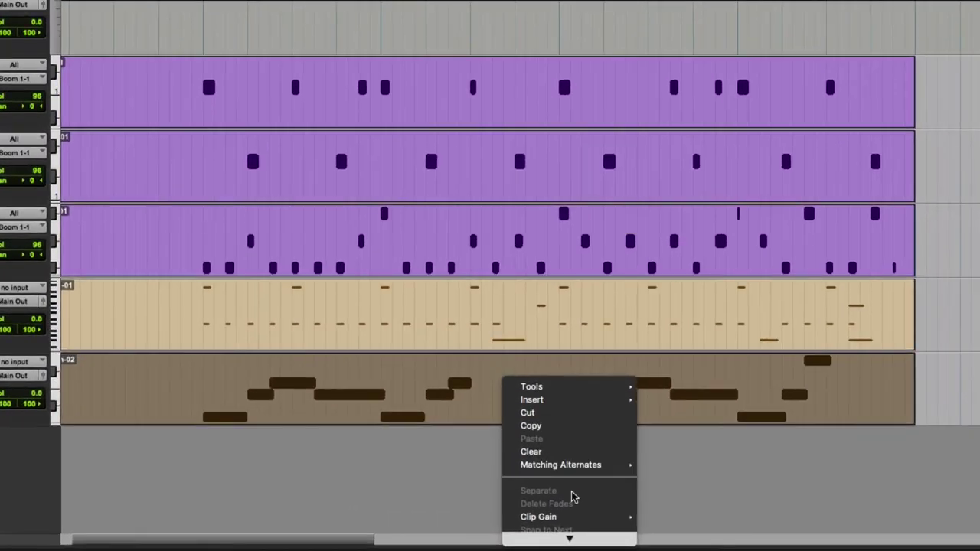
mouse_move(555, 491)
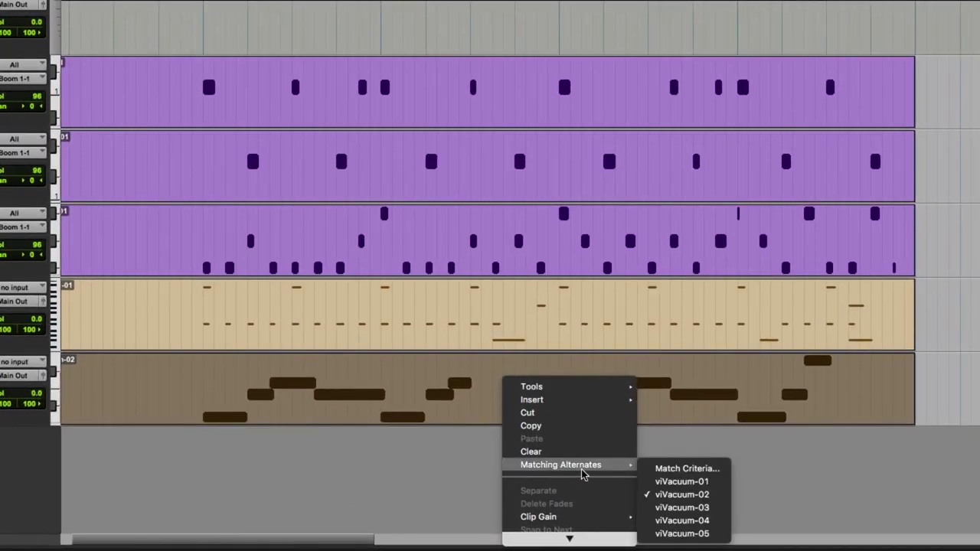
click(687, 484)
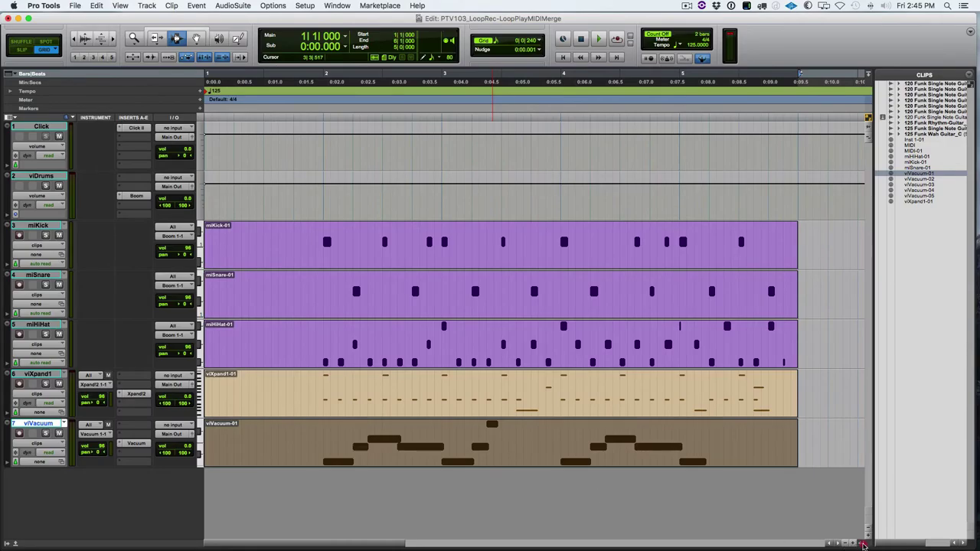
Hide the Clips list and play the session from bar 2.
click(863, 544)
key(space)
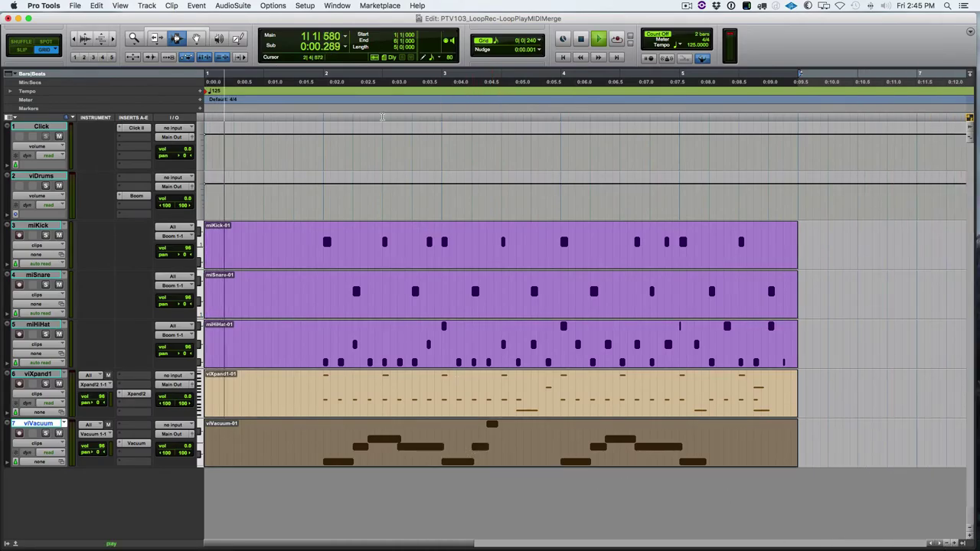
click(325, 77)
key(space)
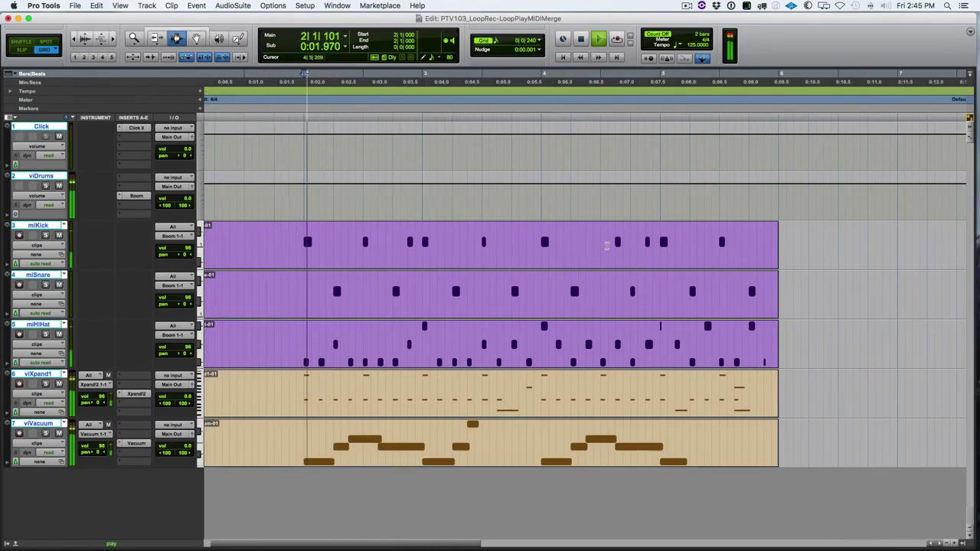
Swap the bass clip to viVacuum-02 and play it.
right_click(524, 440)
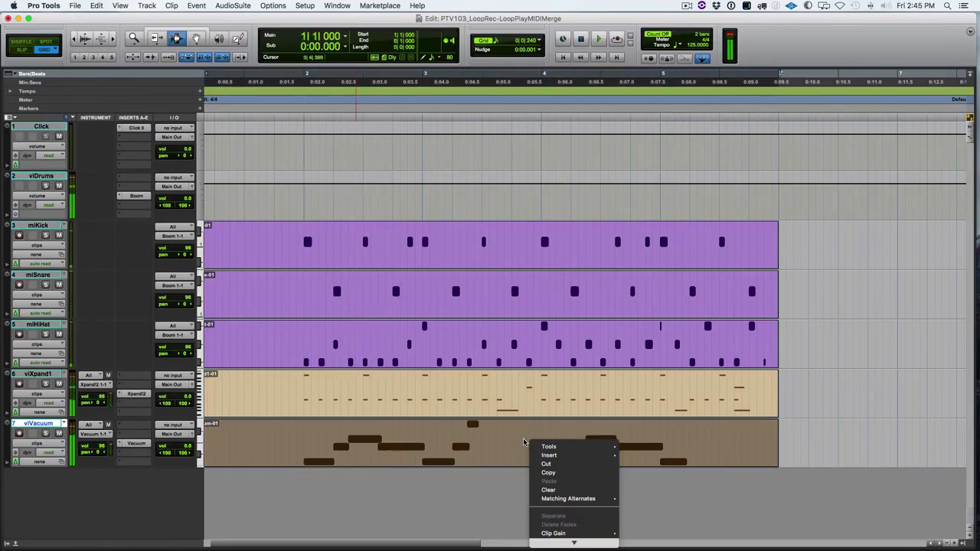
mouse_move(586, 498)
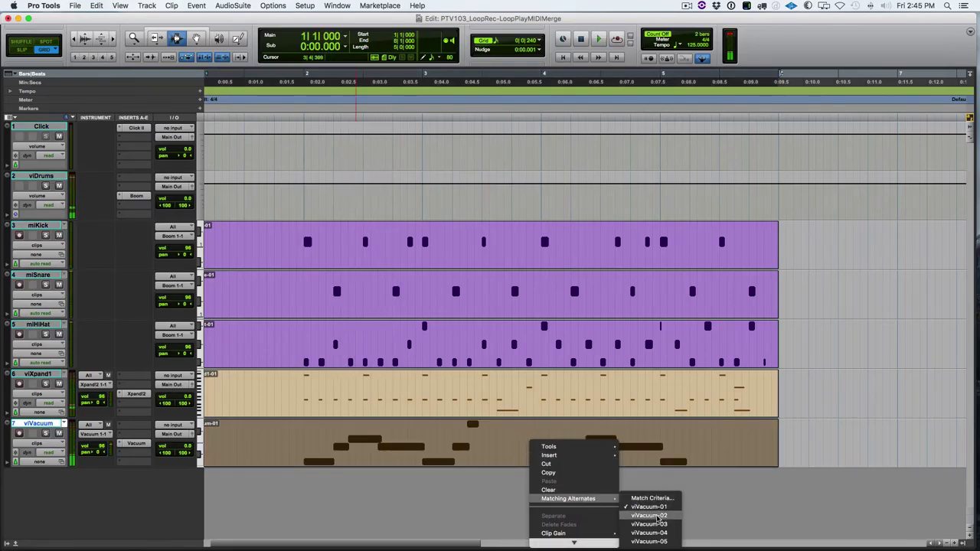
click(648, 515)
key(space)
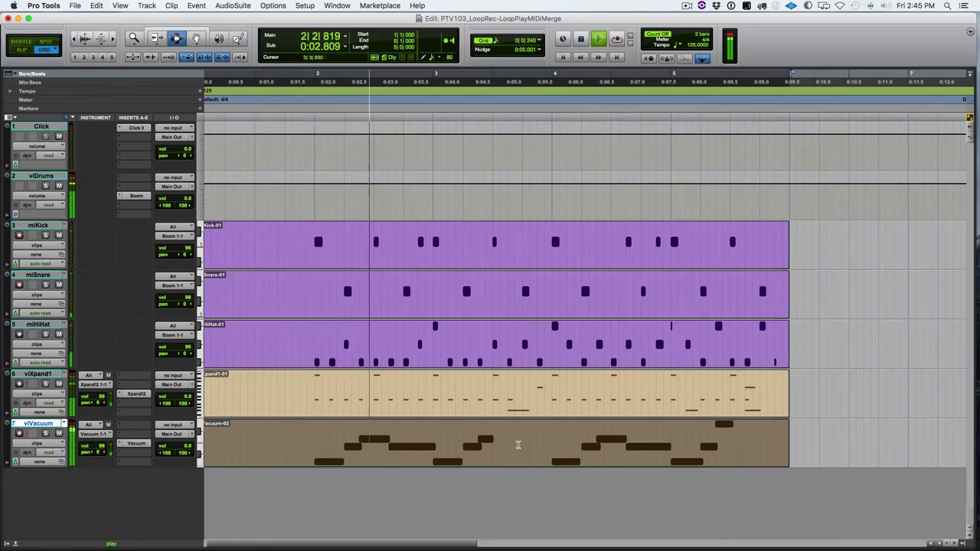
Step the bass clip through the viVacuum-03 and viVacuum-04 alternates.
right_click(520, 442)
mouse_move(554, 505)
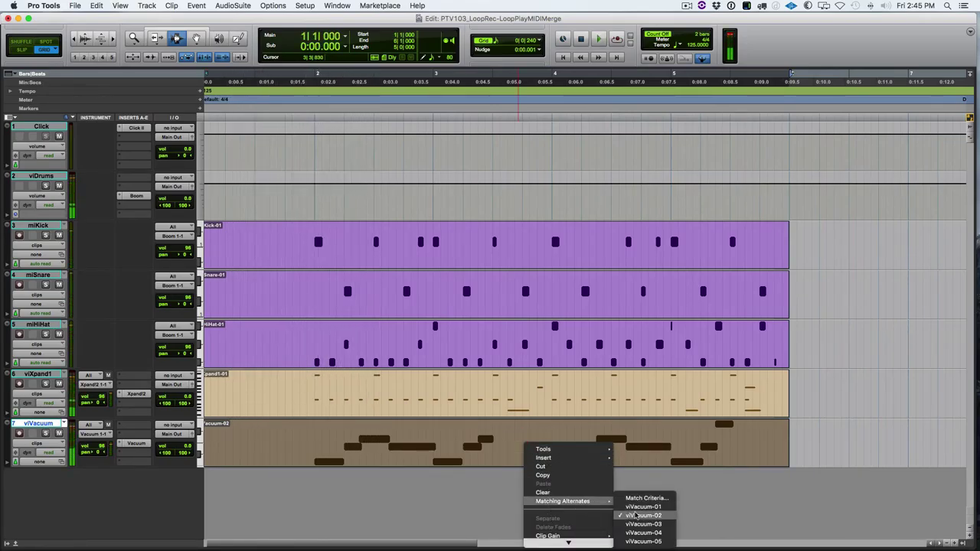
click(638, 523)
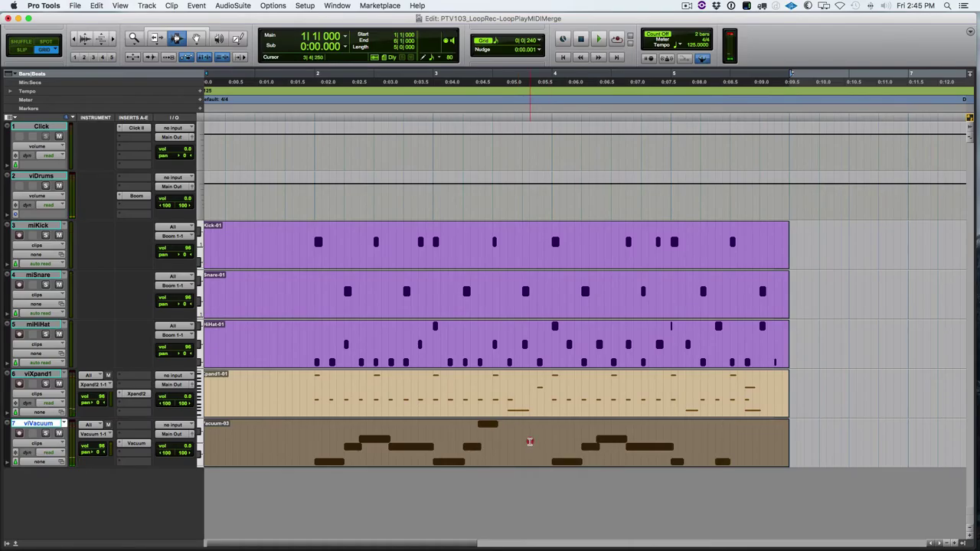
right_click(529, 442)
mouse_move(568, 500)
click(643, 535)
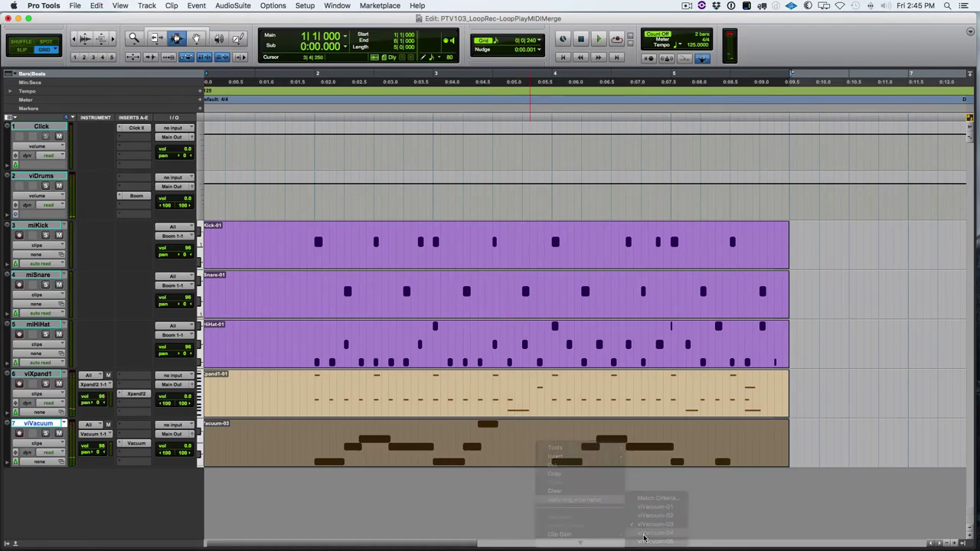
Swap the bass clip to viVacuum-05 and play it back.
right_click(532, 447)
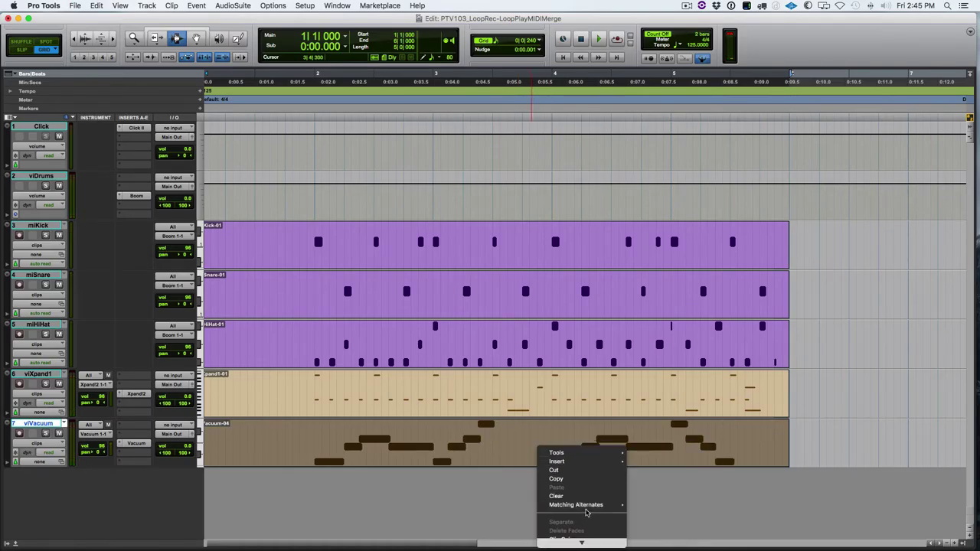
mouse_move(586, 506)
click(658, 541)
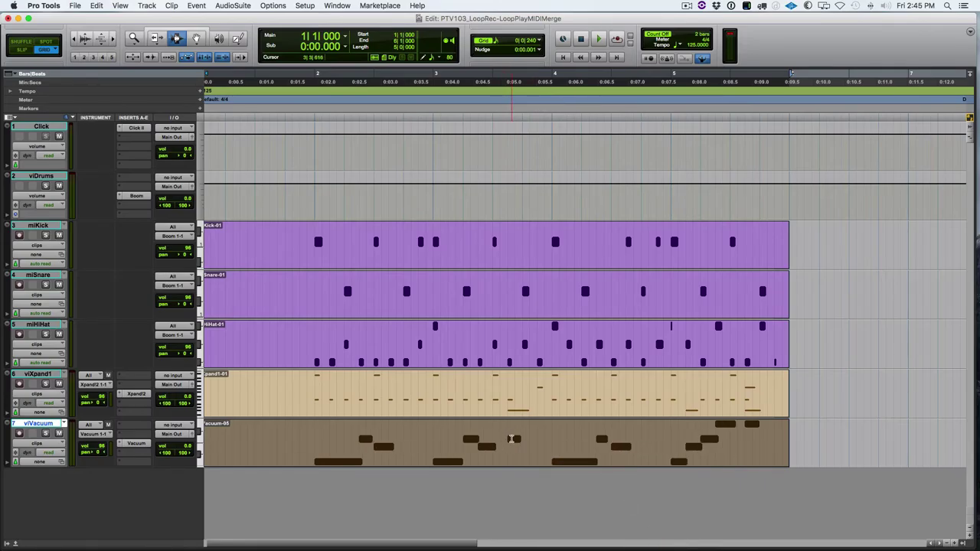
key(space)
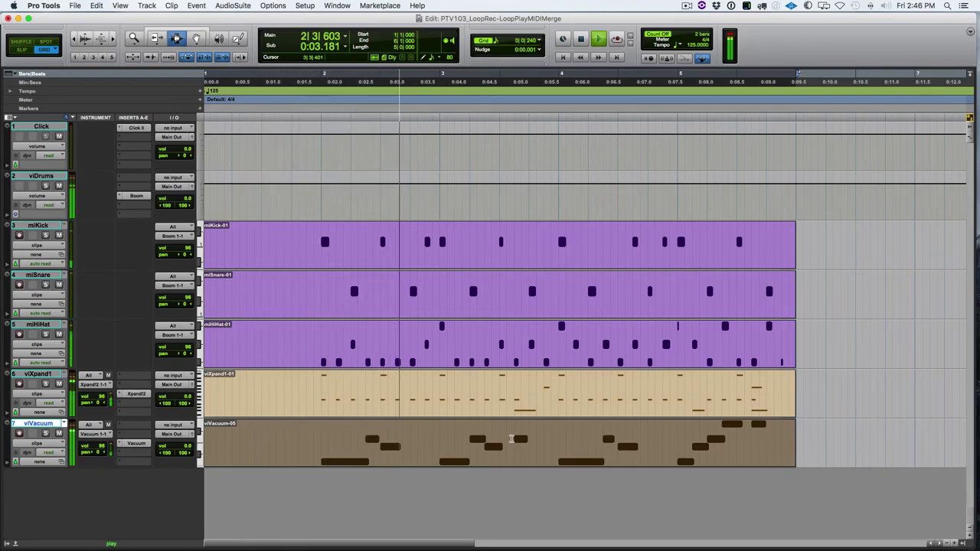
key(space)
Swap the bass clip back to viVacuum-01 and play the arrangement through once.
right_click(513, 439)
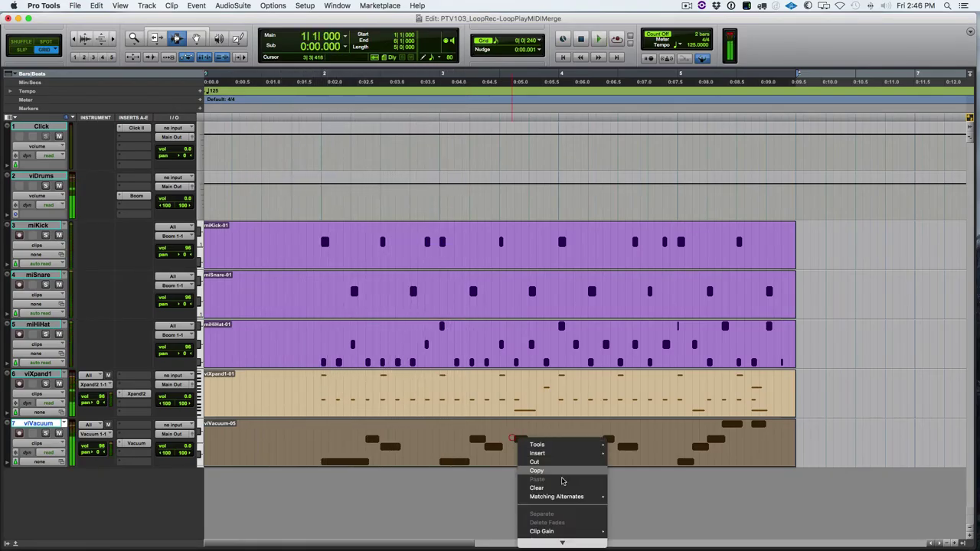
mouse_move(573, 498)
click(629, 505)
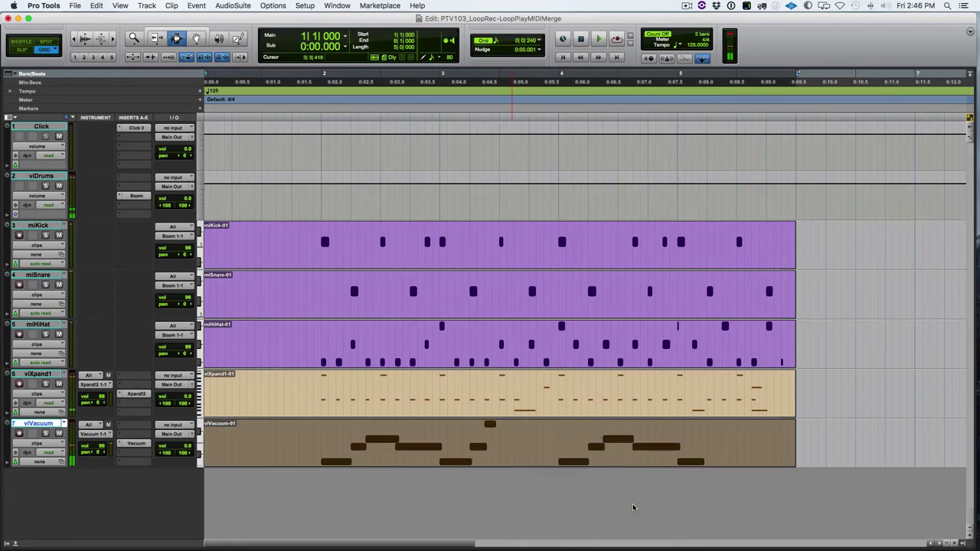
key(space)
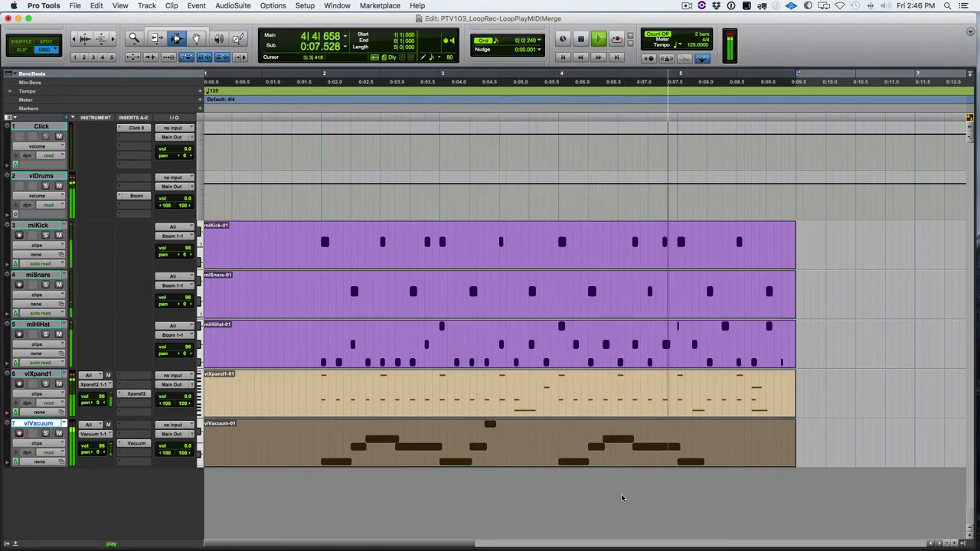
key(space)
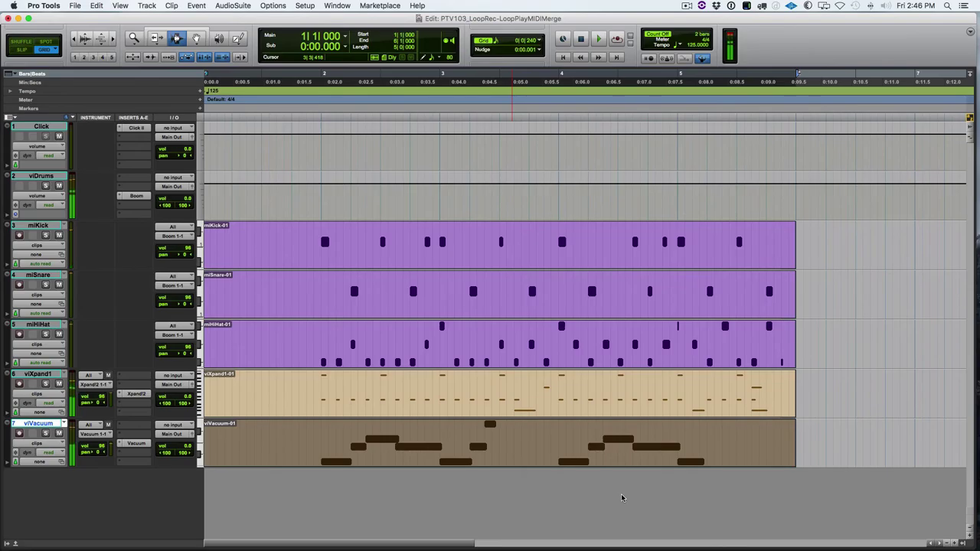